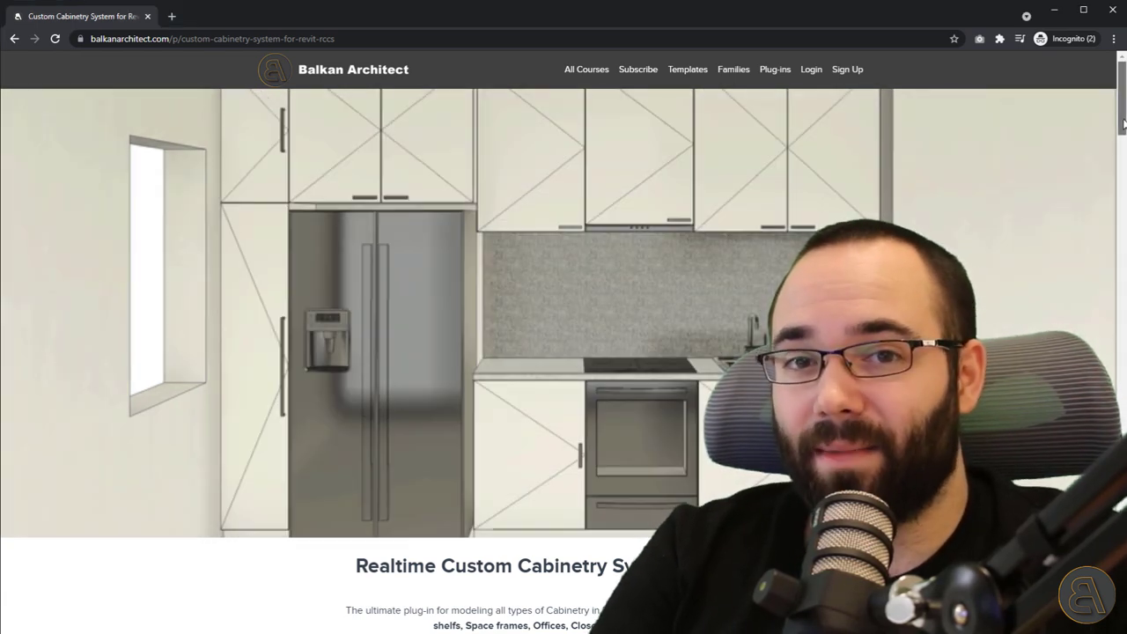
Step: Scroll the RCCS product page past Spaceframe Shelving and pricing to the plug-in tools grid
left_click_drag(1123, 123, 1123, 384)
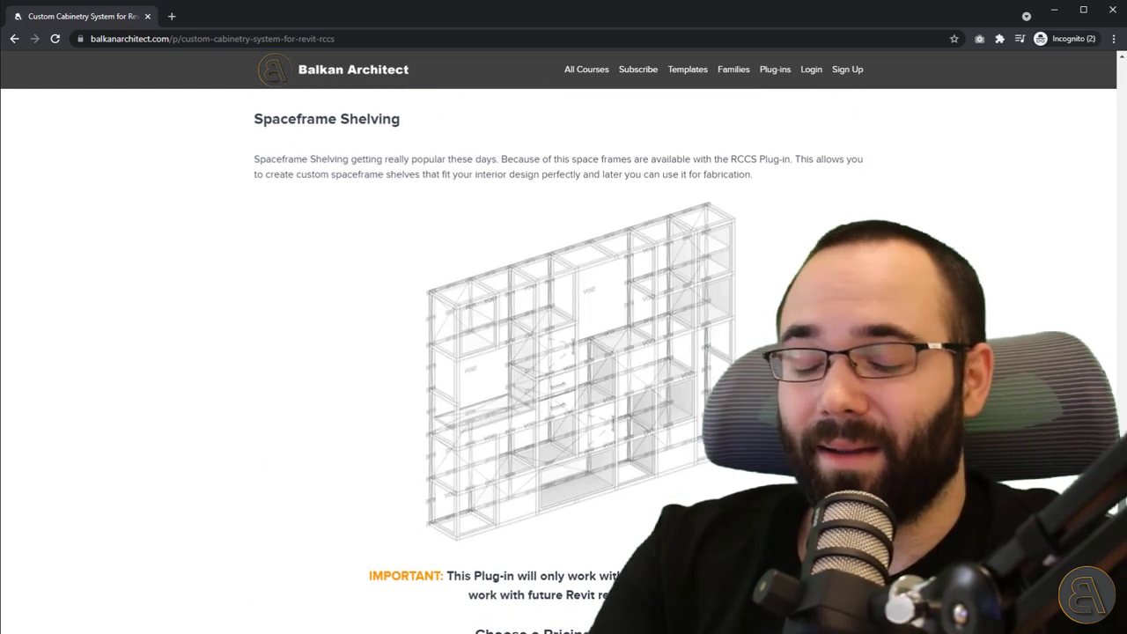
scroll(563, 352, "down", 4)
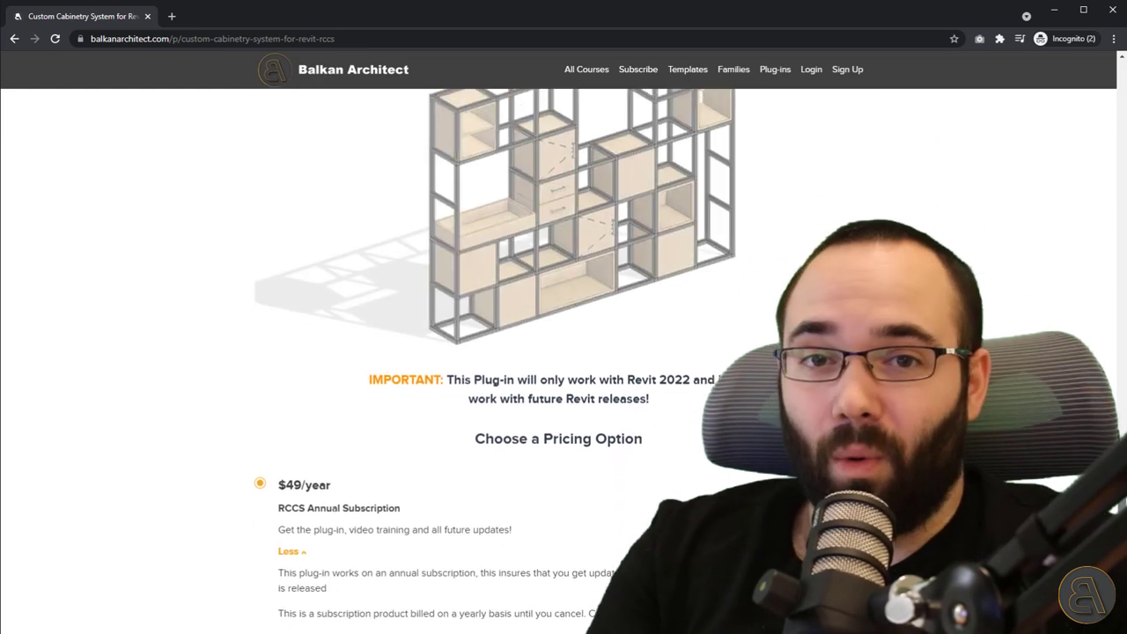
left_click_drag(1120, 167, 1113, 124)
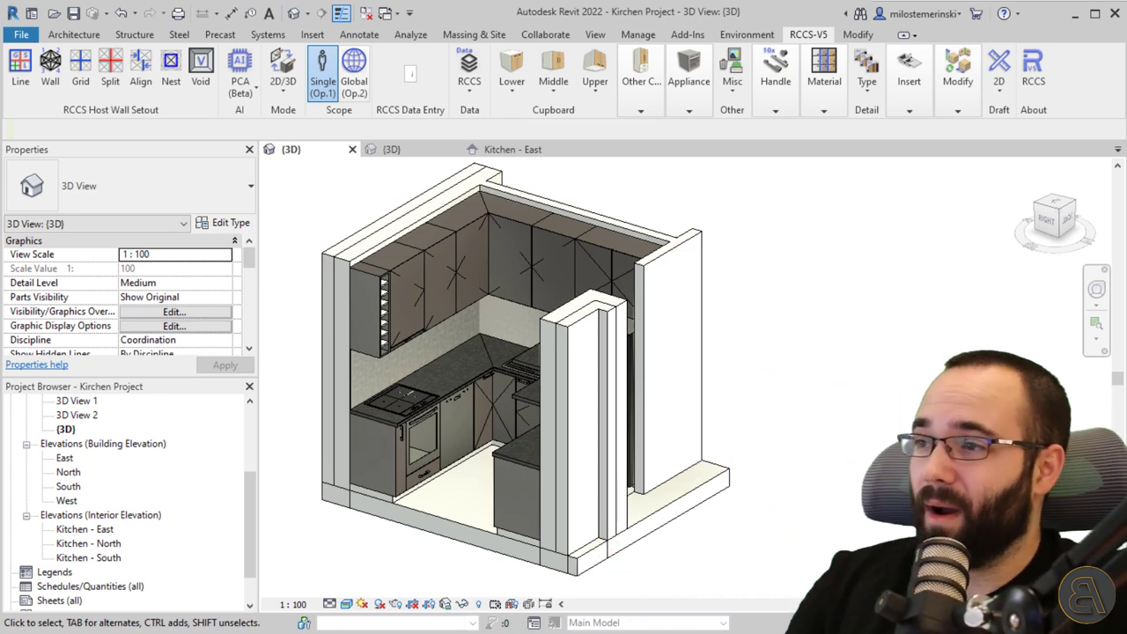
Step: Orbit the kitchen model, then select and deselect its curtain wall
middle_click_drag(348, 234, 622, 293, "shift")
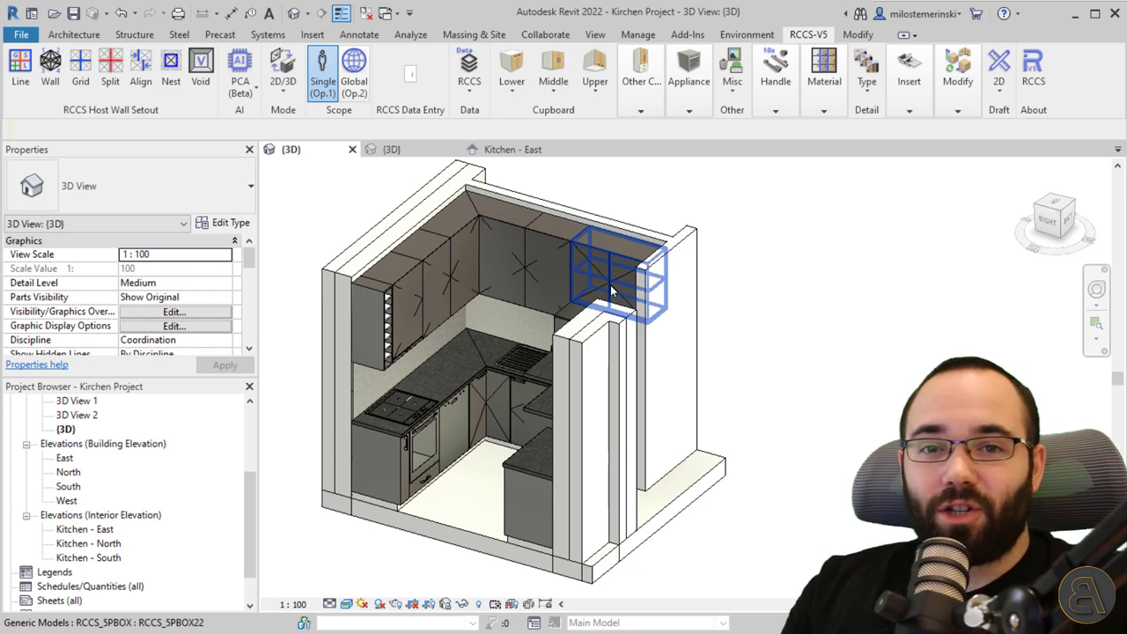
middle_click_drag(361, 378, 310, 403, "shift")
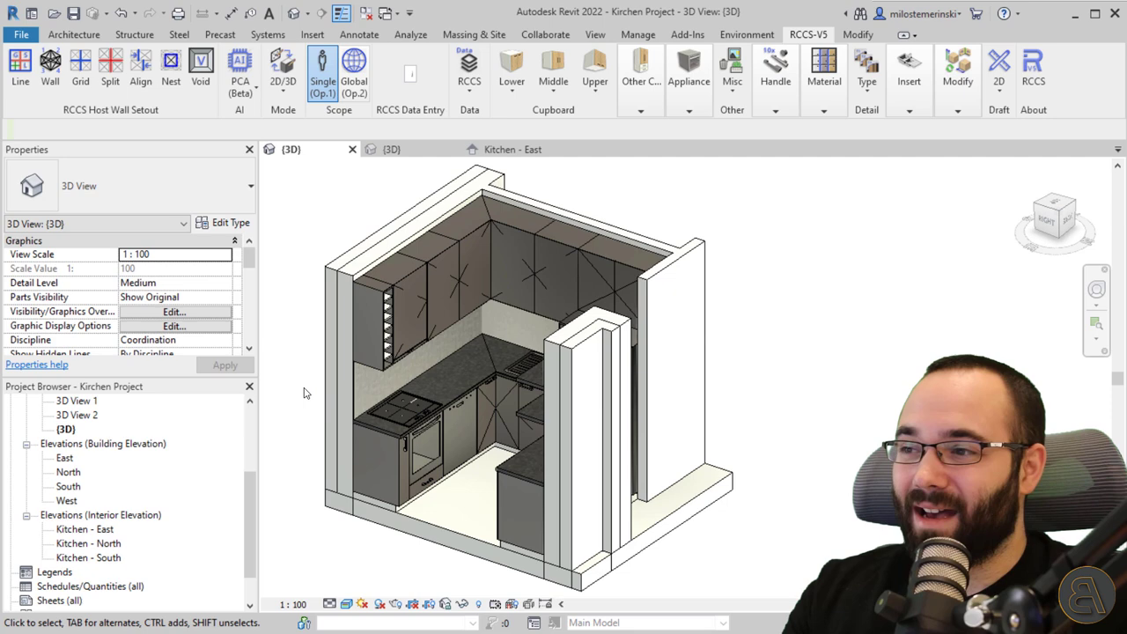
left_click(308, 396)
left_click(296, 406)
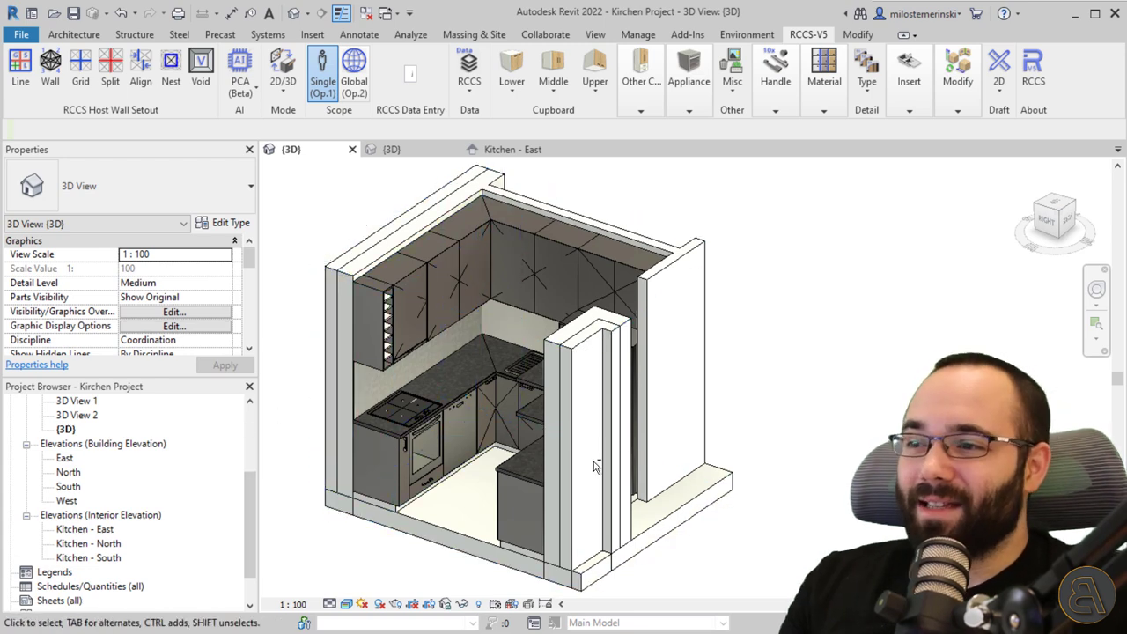
Step: Orbit the kitchen to a frontal angle, then switch to the Space Frame Shelf System 3D view
middle_click_drag(446, 315, 621, 470, "shift")
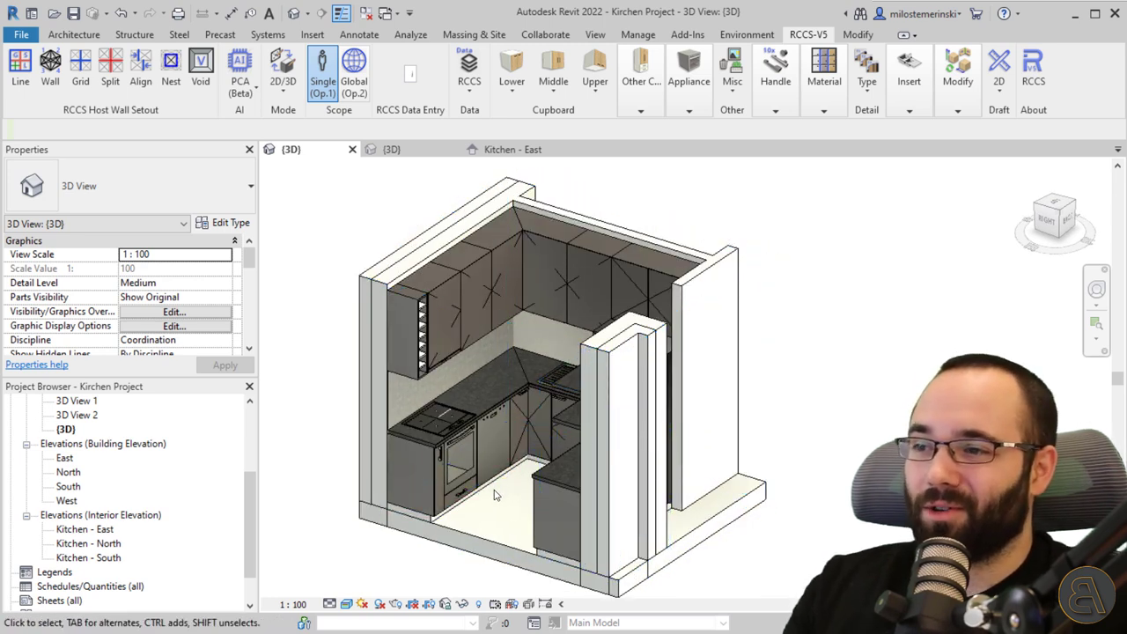
middle_click_drag(493, 493, 533, 493, "shift")
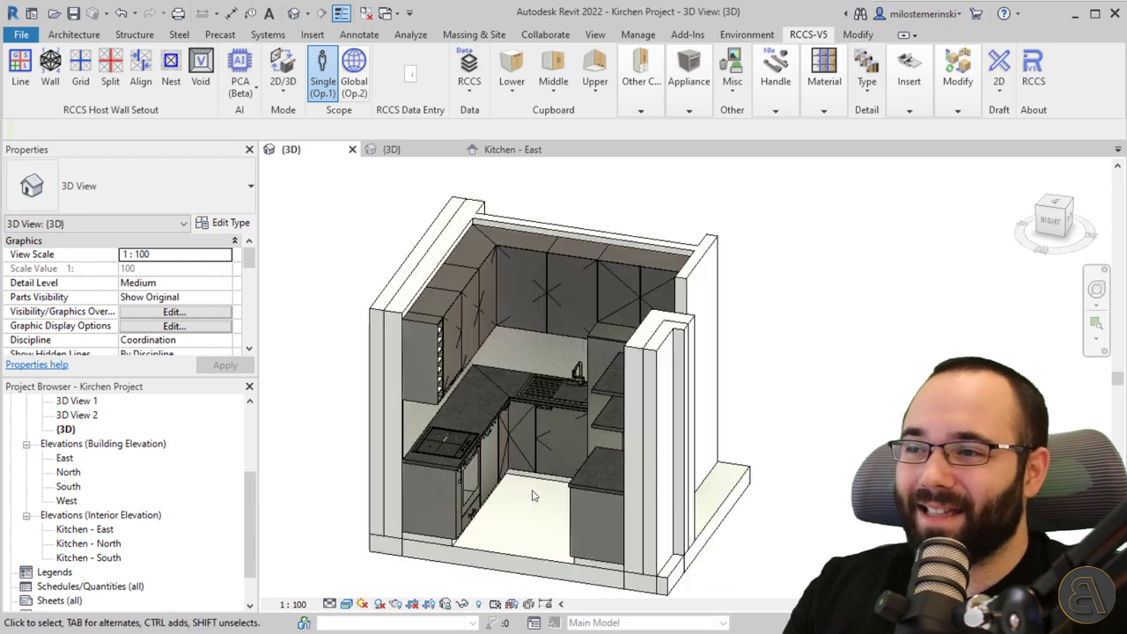
left_click(392, 148)
mouse_move(569, 528)
middle_mouse_down("shift")
mouse_move(596, 528)
mouse_move(586, 523)
middle_mouse_up("shift")
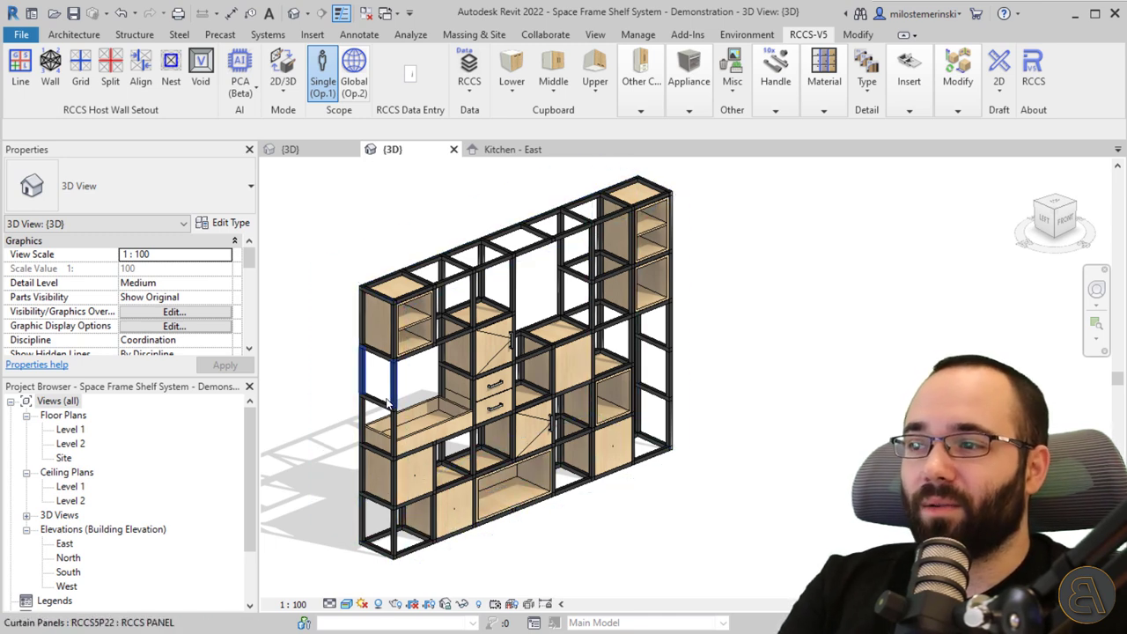
Step: Toggle between the two {3D} view tabs, ending on the Kirchen Project 3D view
left_click(317, 148)
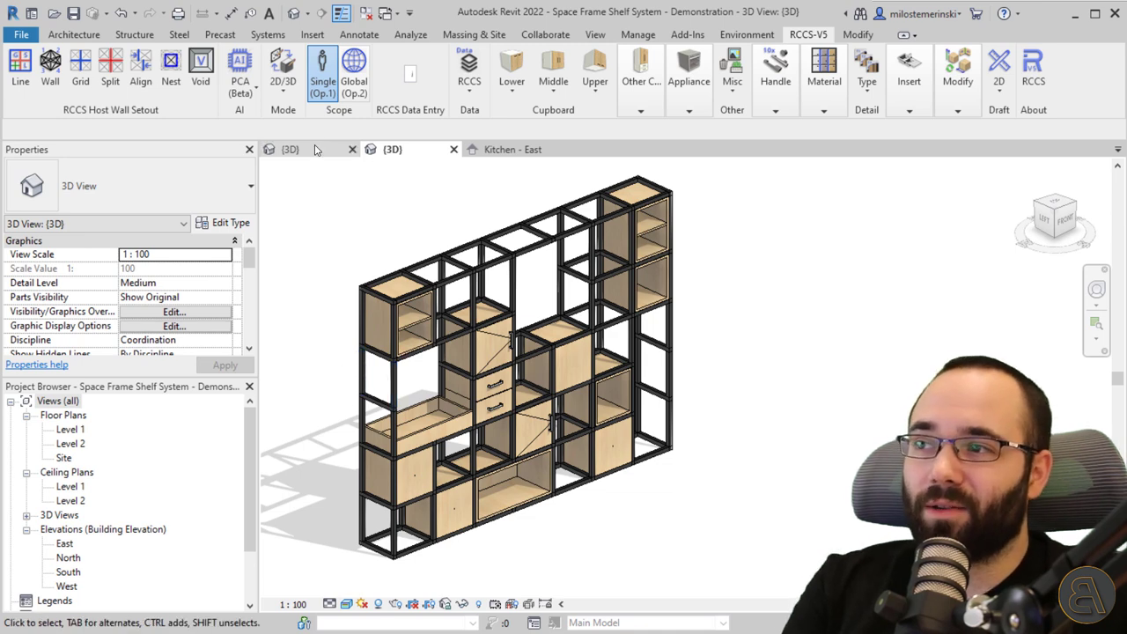
left_click(390, 149)
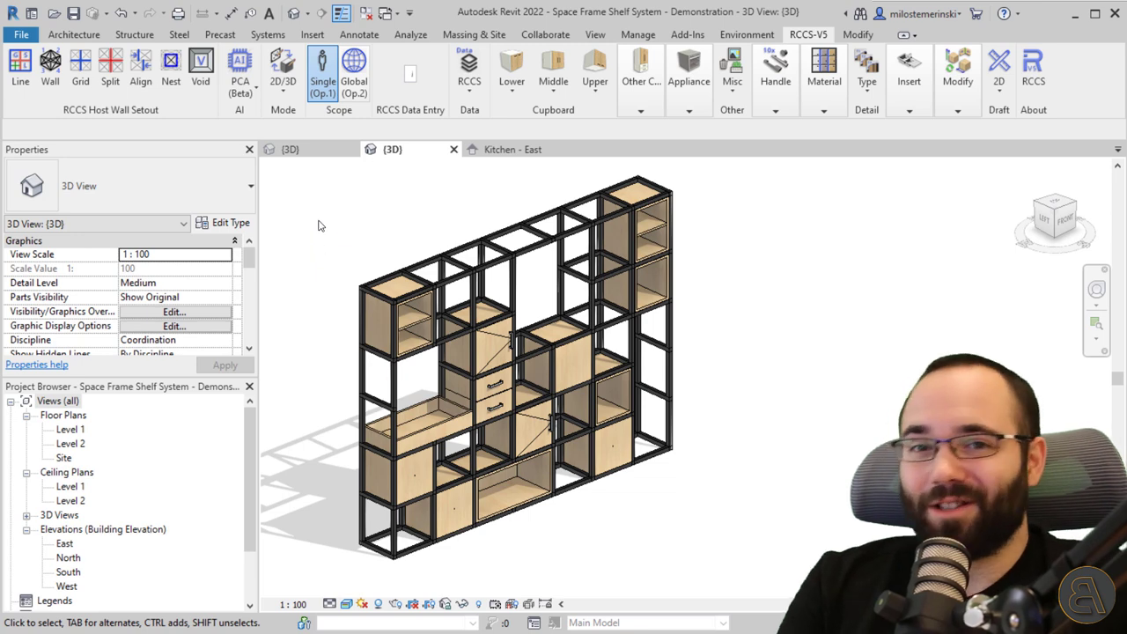
left_click(315, 151)
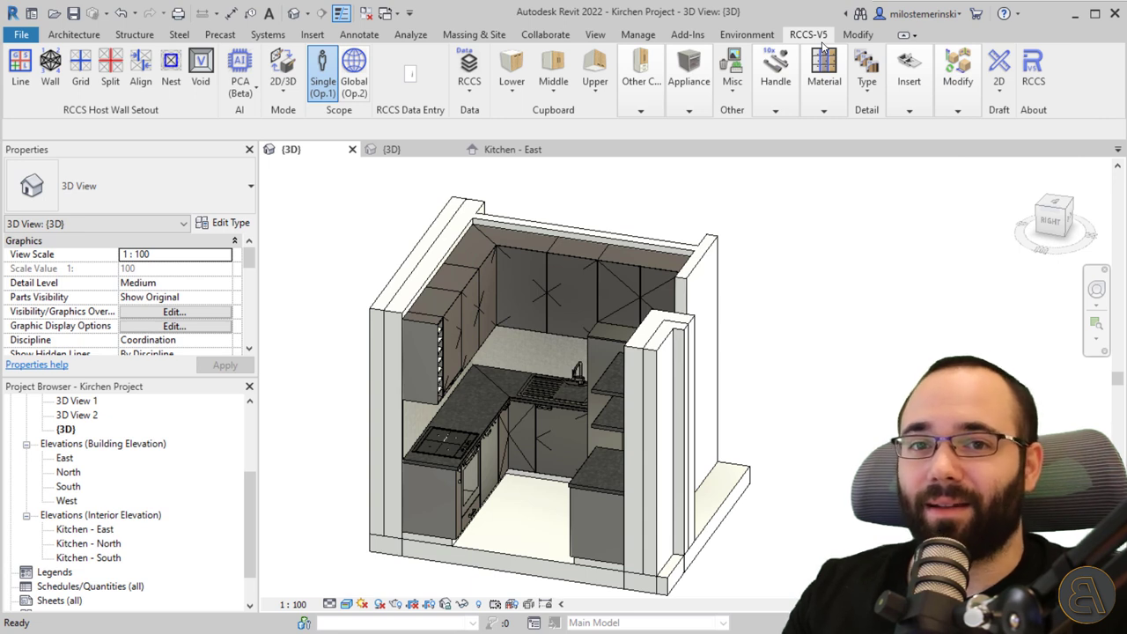
mouse_move(797, 99)
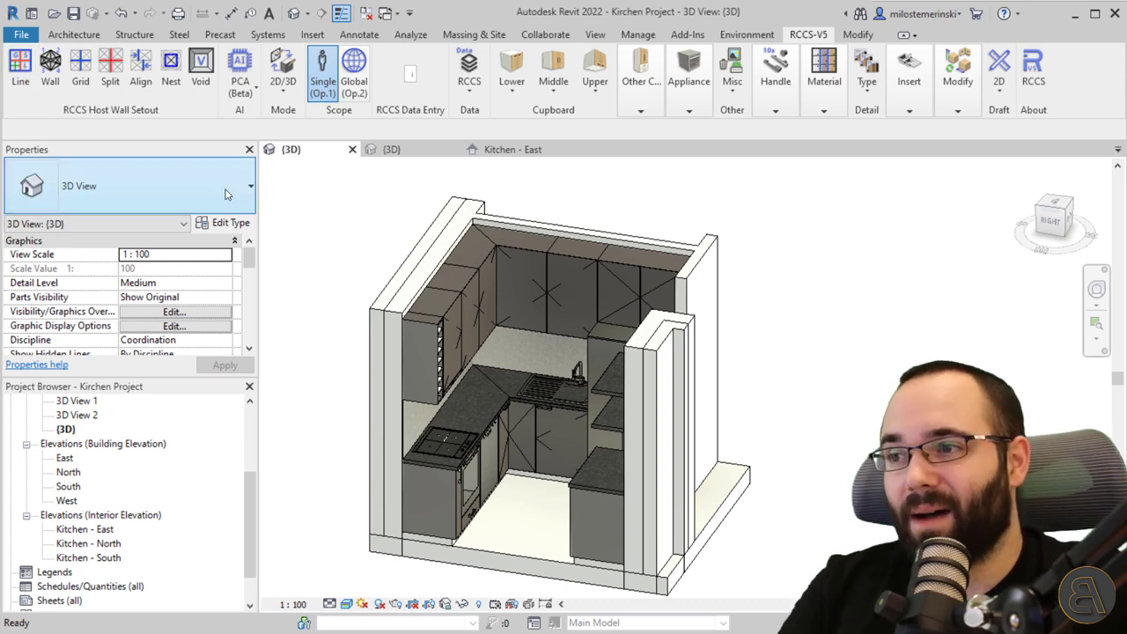
left_click(401, 323)
left_click(332, 329)
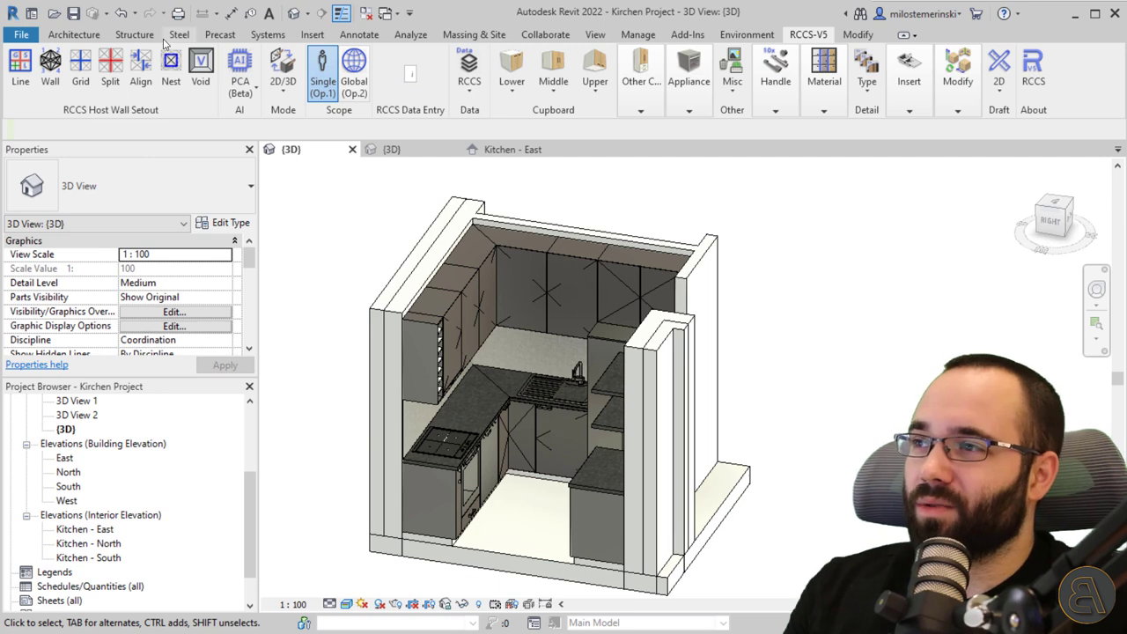
middle_click_drag(394, 250, 355, 271, "shift")
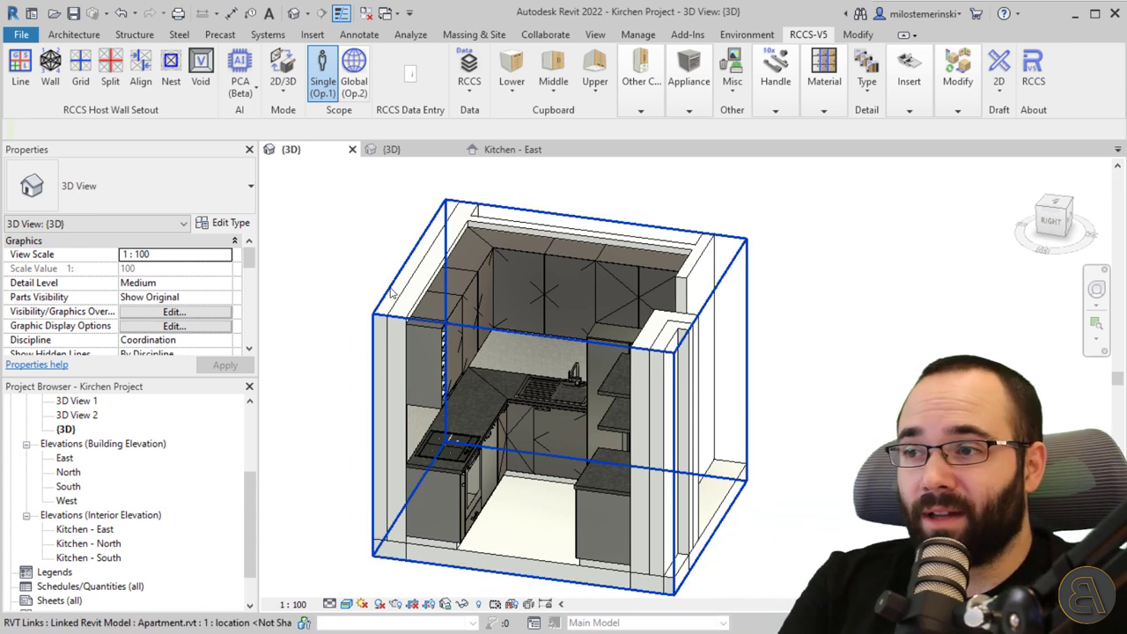
Step: Pan the kitchen view and briefly show, then close, the AI generation options
middle_click_drag(374, 287, 343, 256)
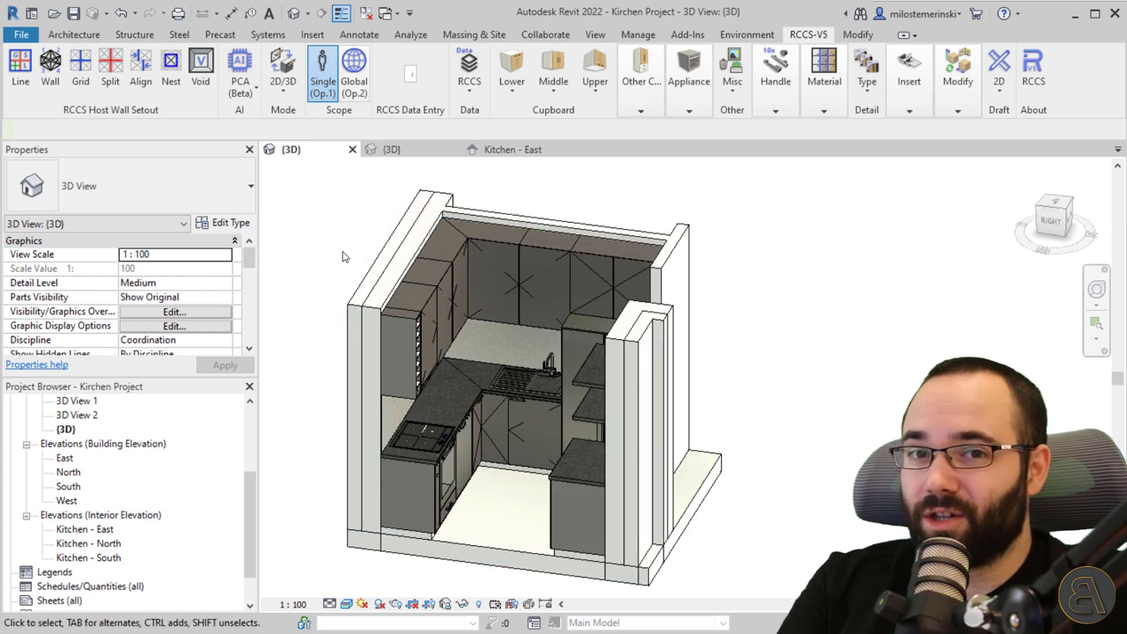
left_click(247, 100)
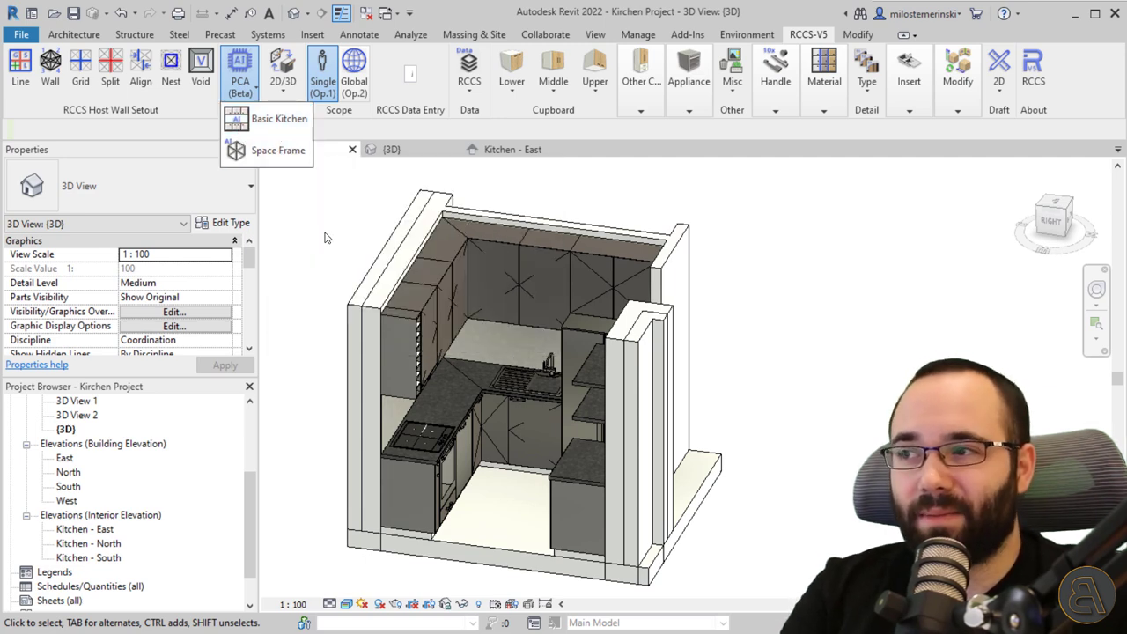
left_click(324, 237)
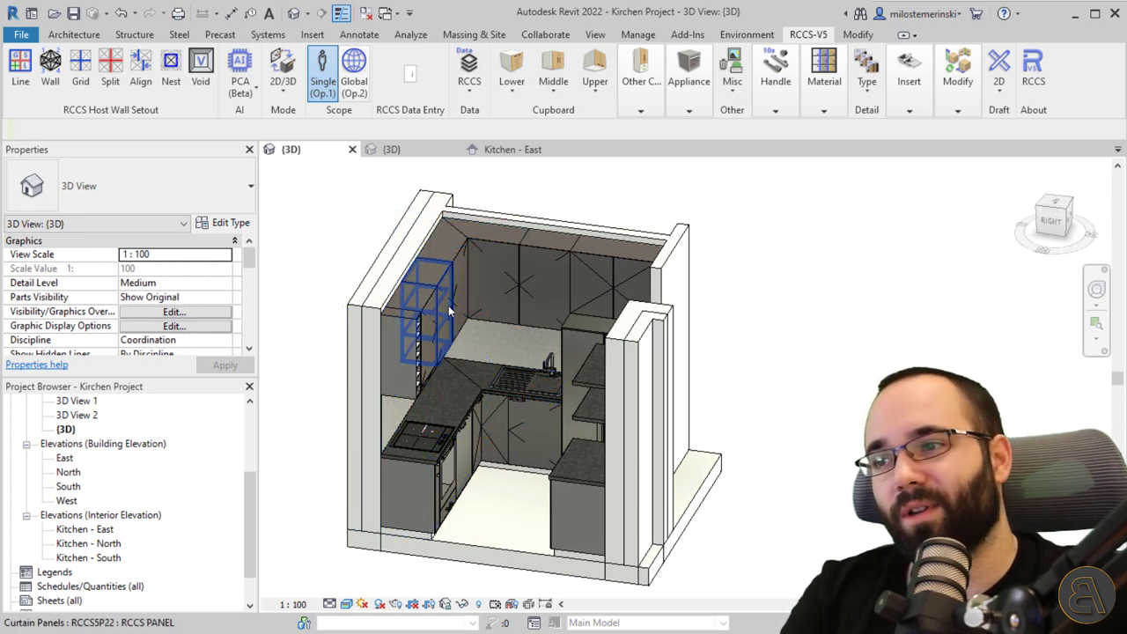
Step: Flip between the Kitchen - East elevation and the 3D view, orbiting to front and isometric angles
left_click(513, 149)
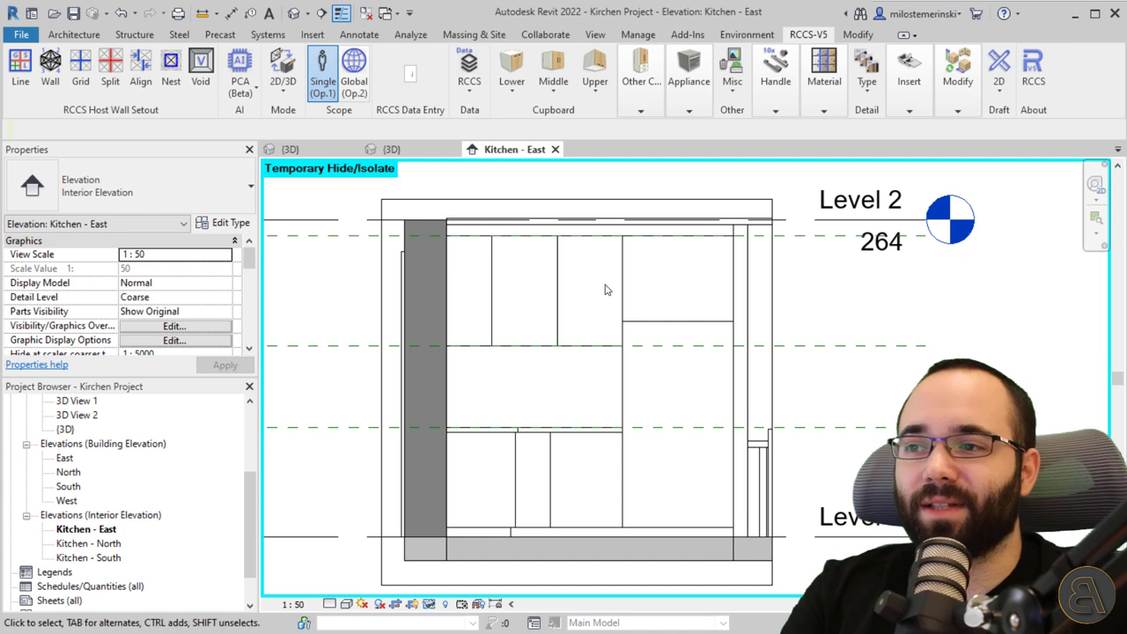
left_click(331, 147)
middle_click_drag(538, 353, 594, 410, "shift")
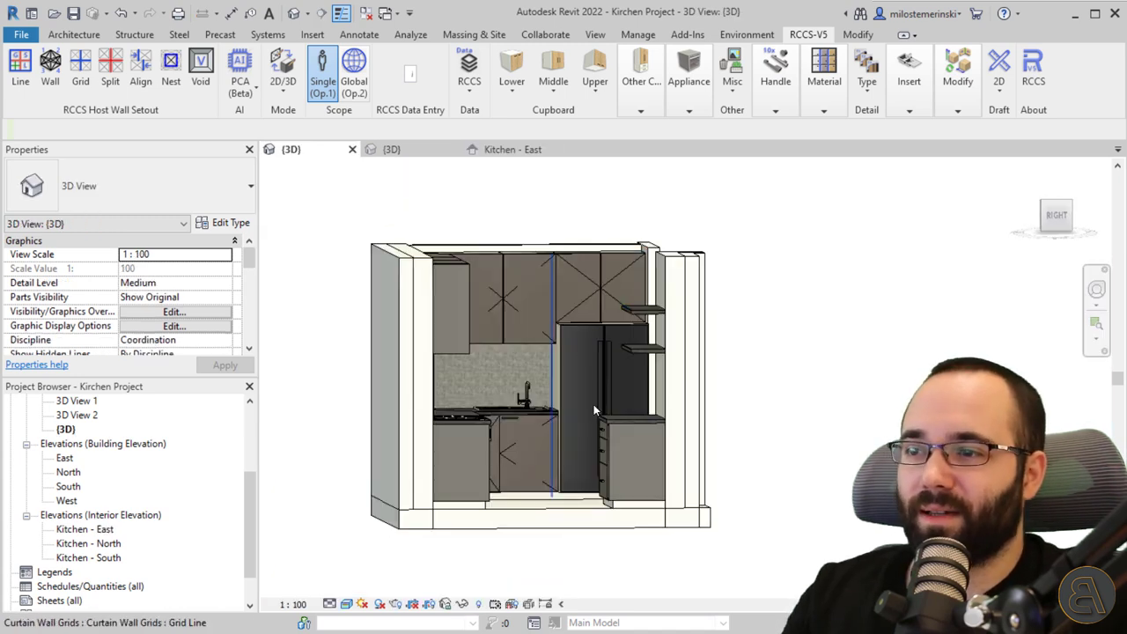
middle_click_drag(519, 331, 652, 330, "shift")
key("ctrl+Tab")
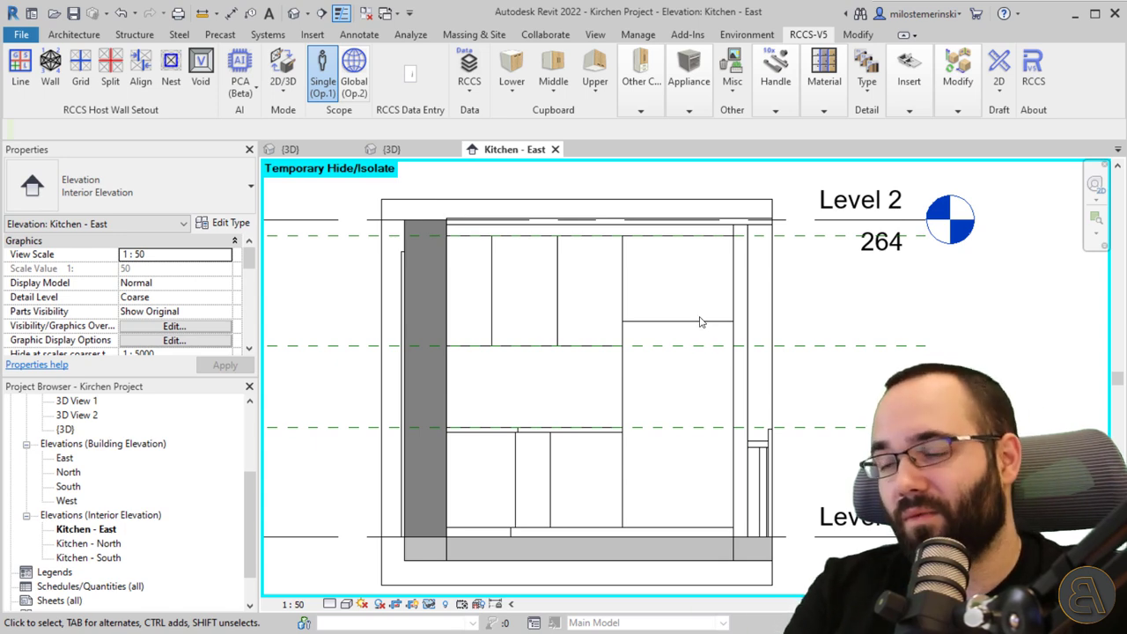
left_click(315, 150)
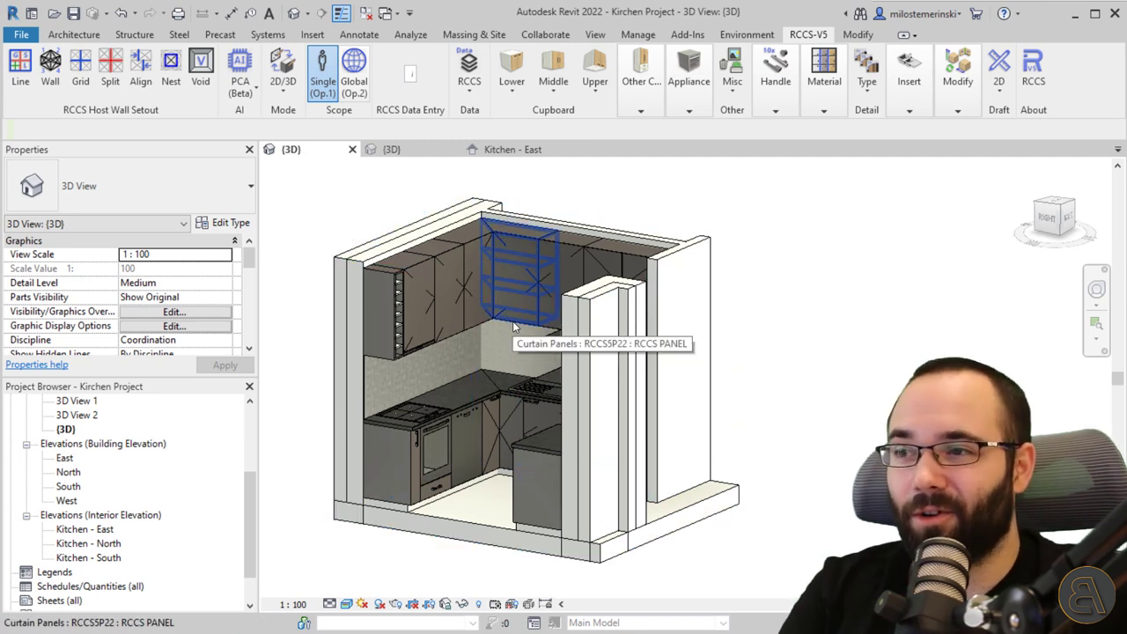
Step: Tab-cycle the curtain wall and upper cabinet picks, then show the Basic Kitchen and Space Frame AI options
key("Tab")
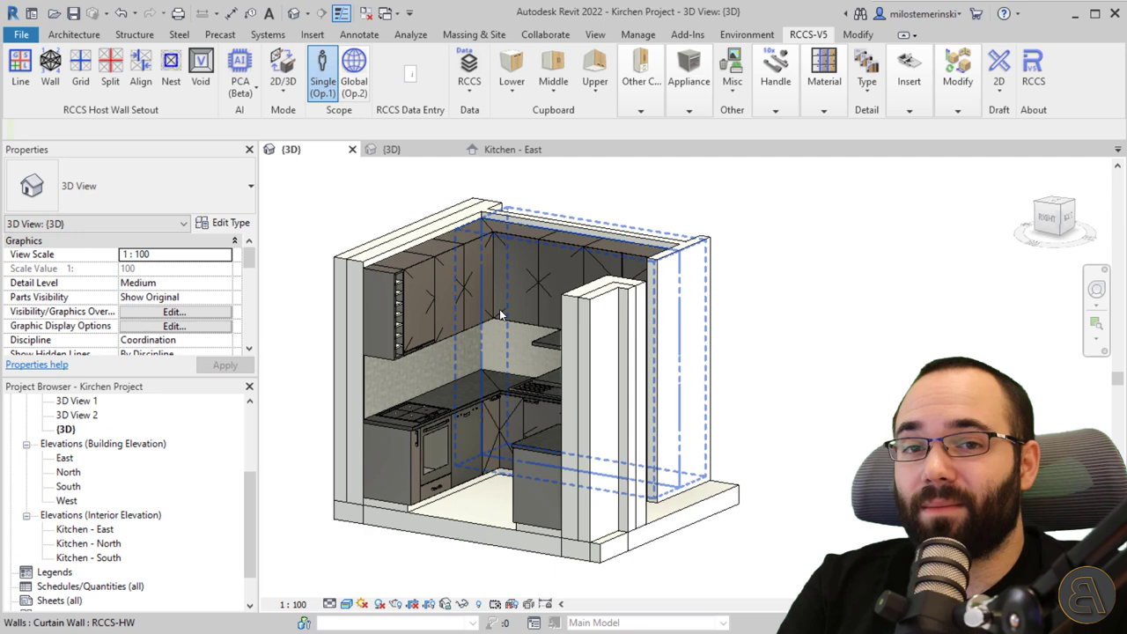
key("Tab")
key("Tab")
left_click(518, 151)
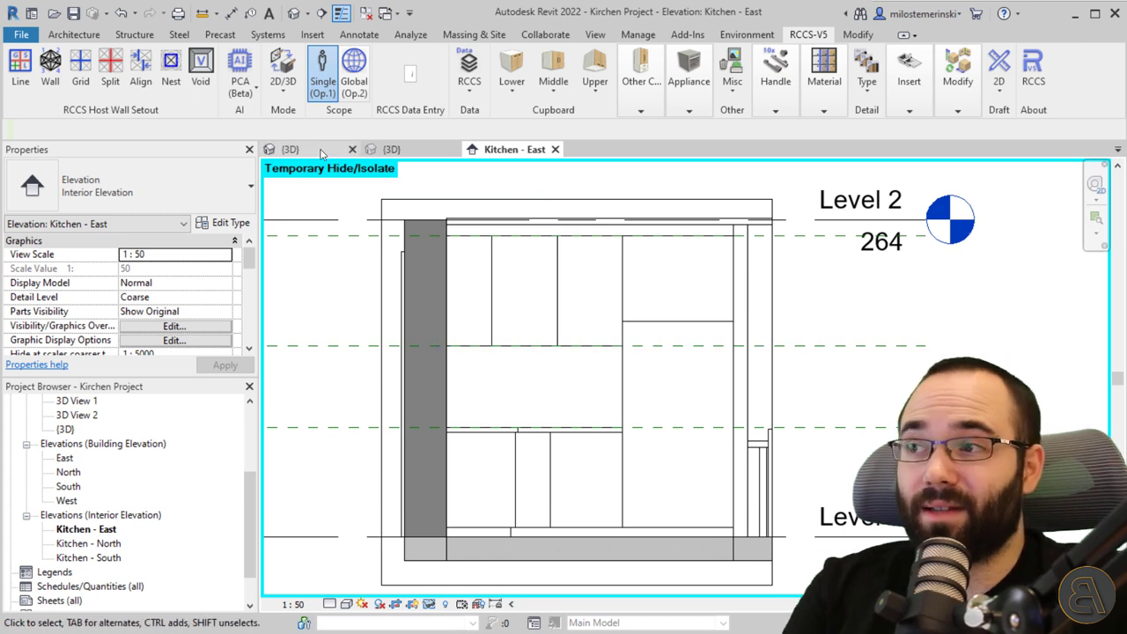
left_click(287, 149)
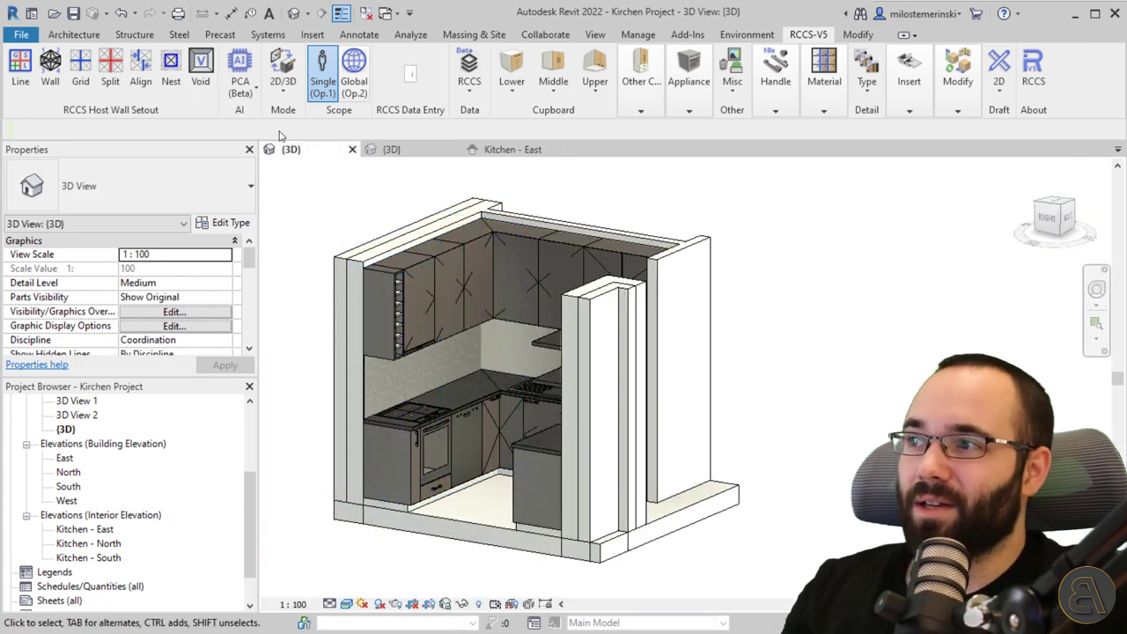
left_click(236, 91)
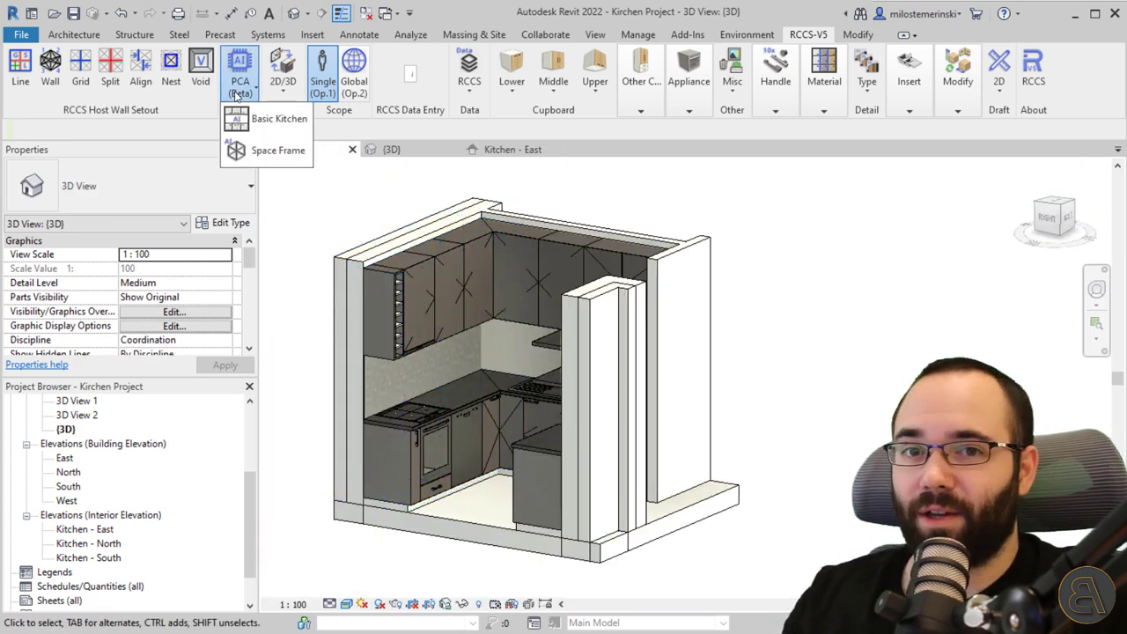
Step: Toggle single-model adjustment, then list the Lower cupboard types: Hinge Left, Hinge Right, Doors x 2, Hinge Base
middle_click_drag(329, 211, 317, 176, "shift")
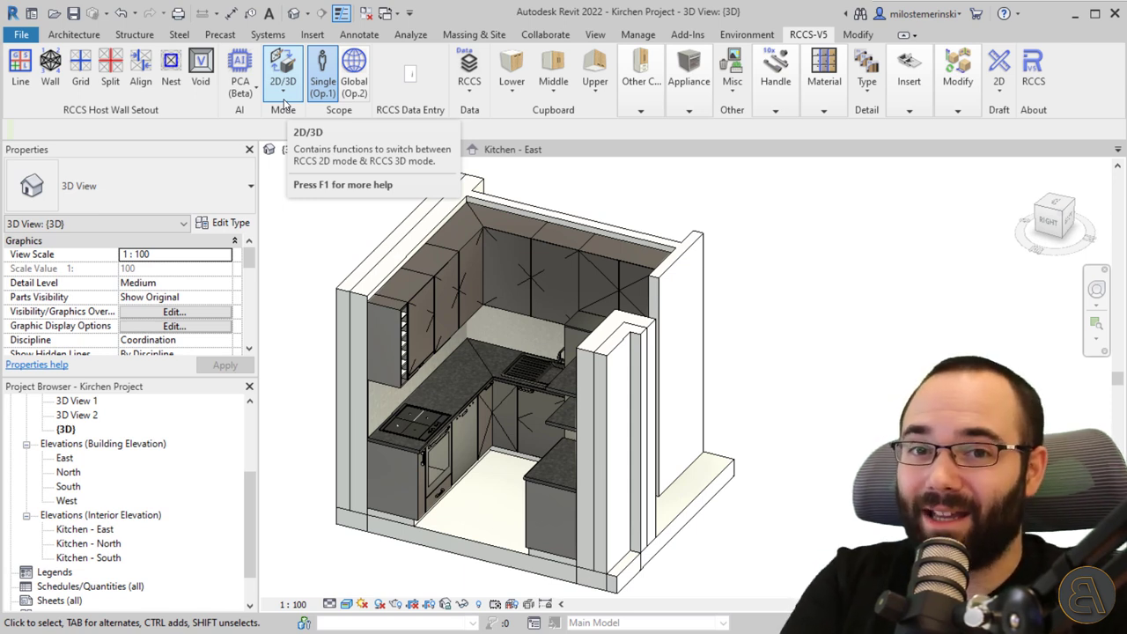
left_click(332, 94)
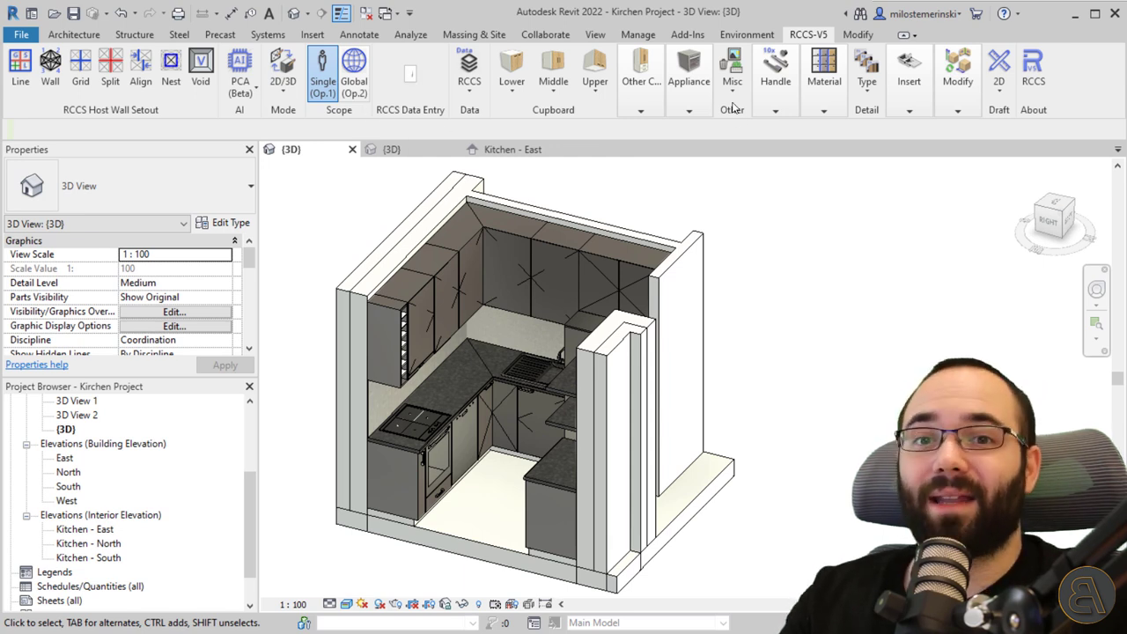
left_click(514, 97)
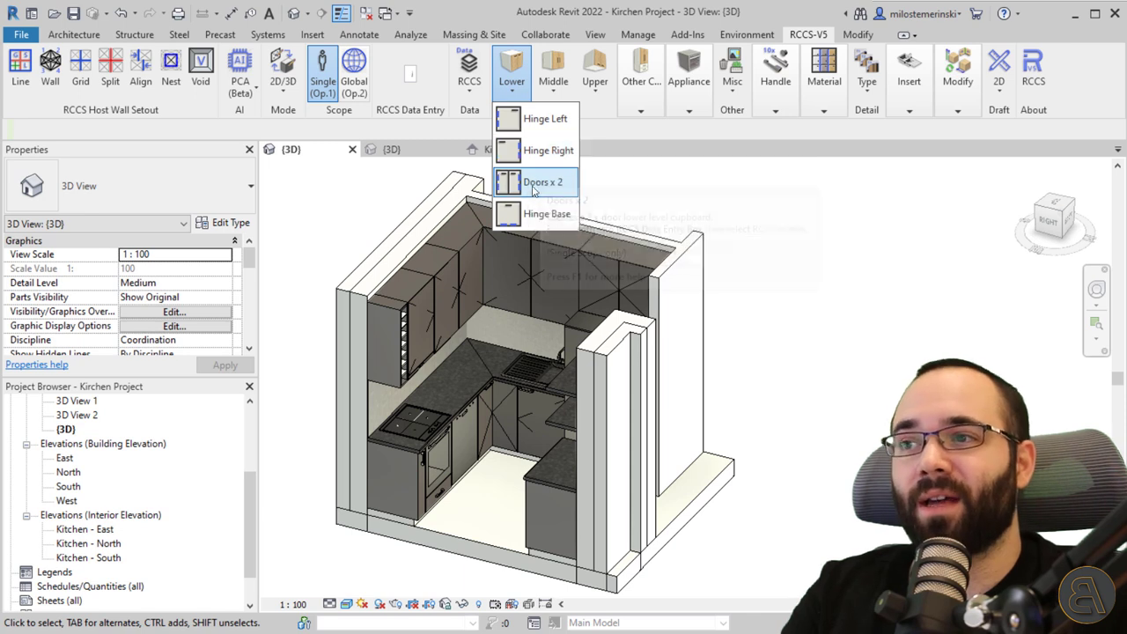
Step: Browse the Middle, Upper and Other Cabinetry options, including pantry and drawer cabinets
left_click(554, 99)
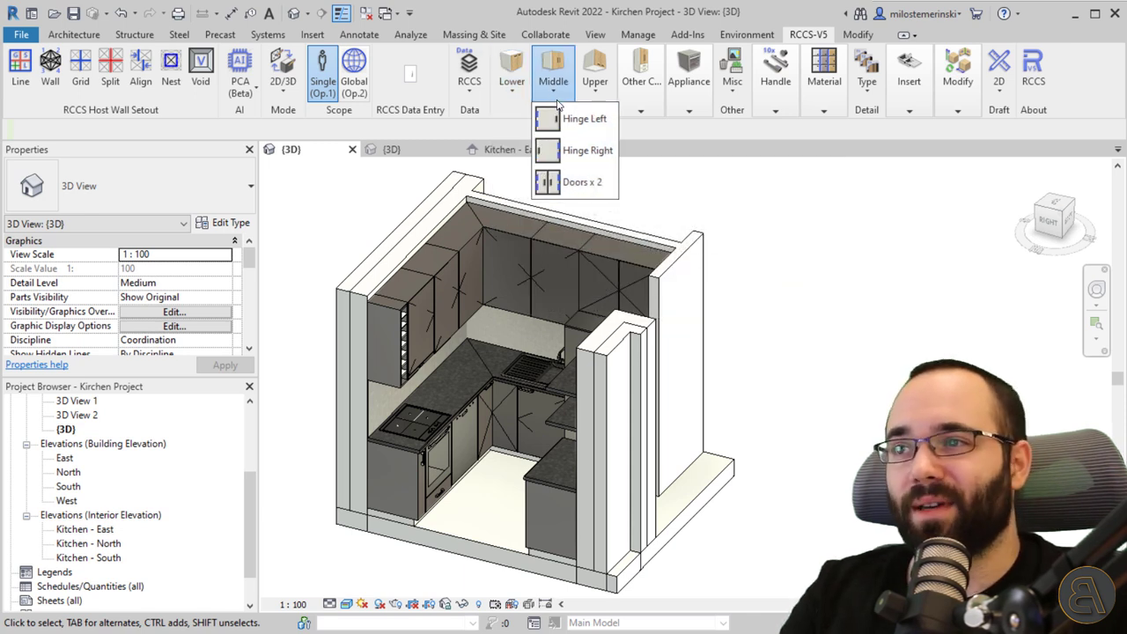
left_click(597, 98)
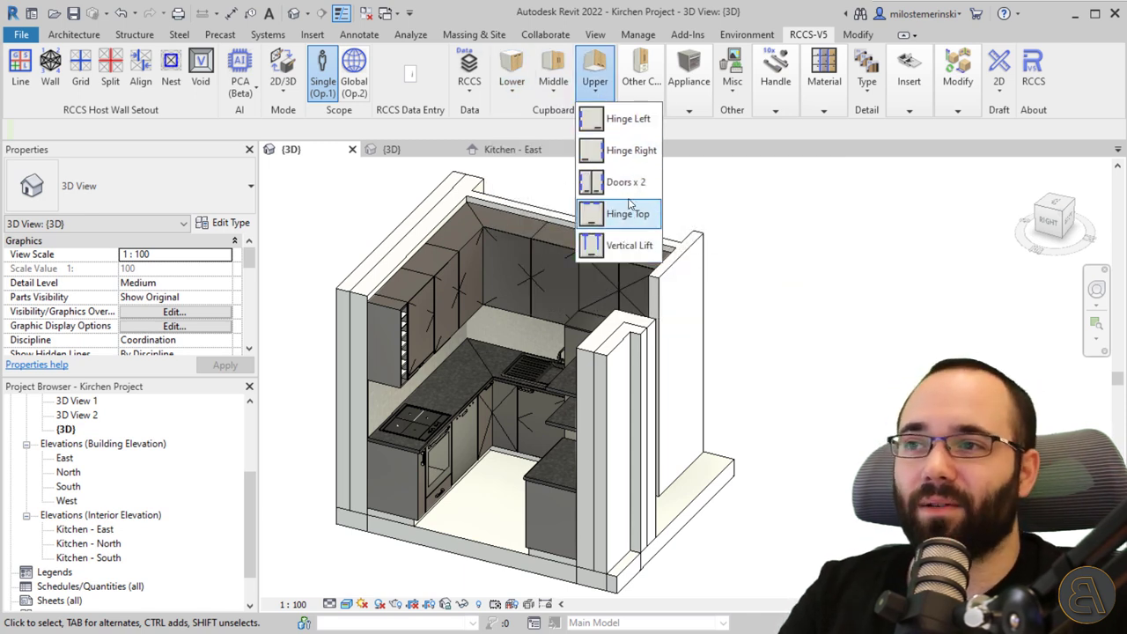
left_click(644, 107)
left_click(643, 106)
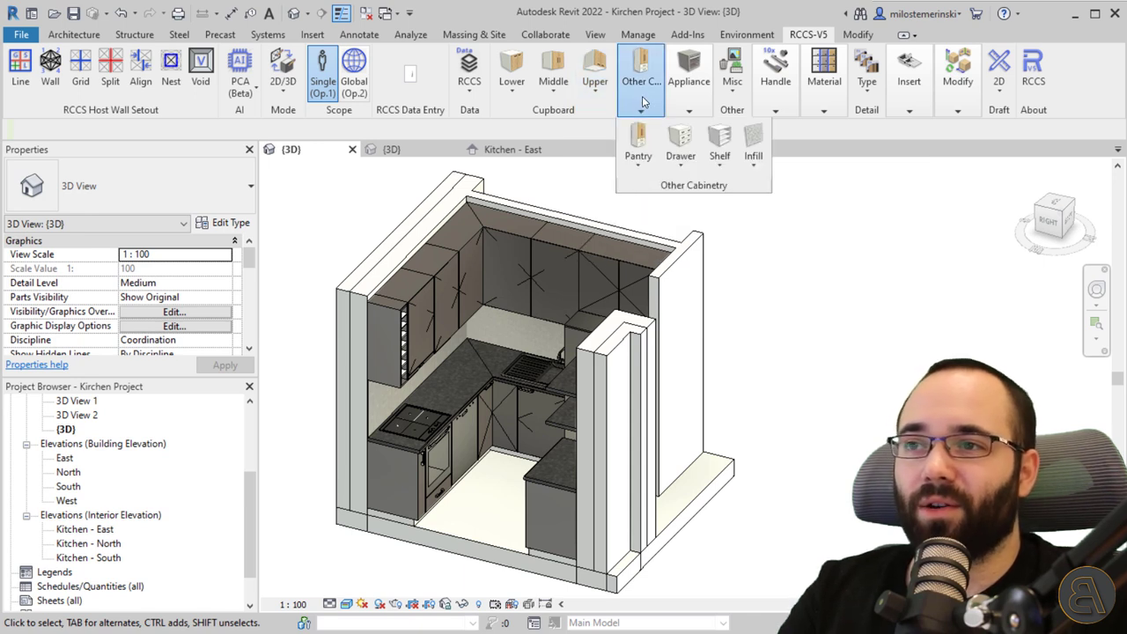
left_click(640, 169)
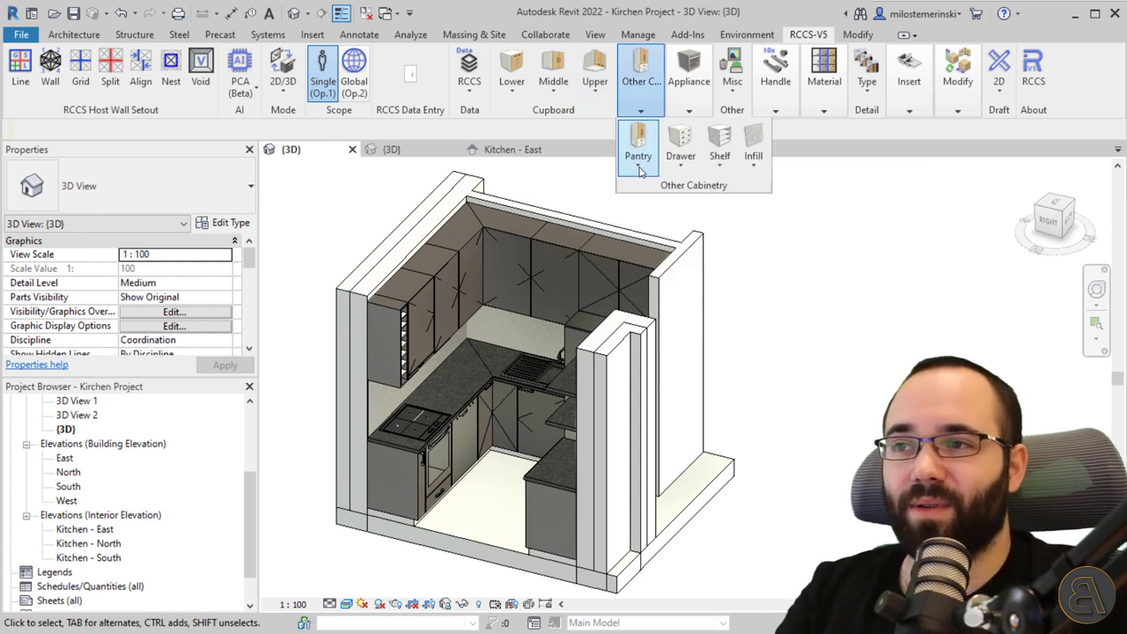
left_click(680, 168)
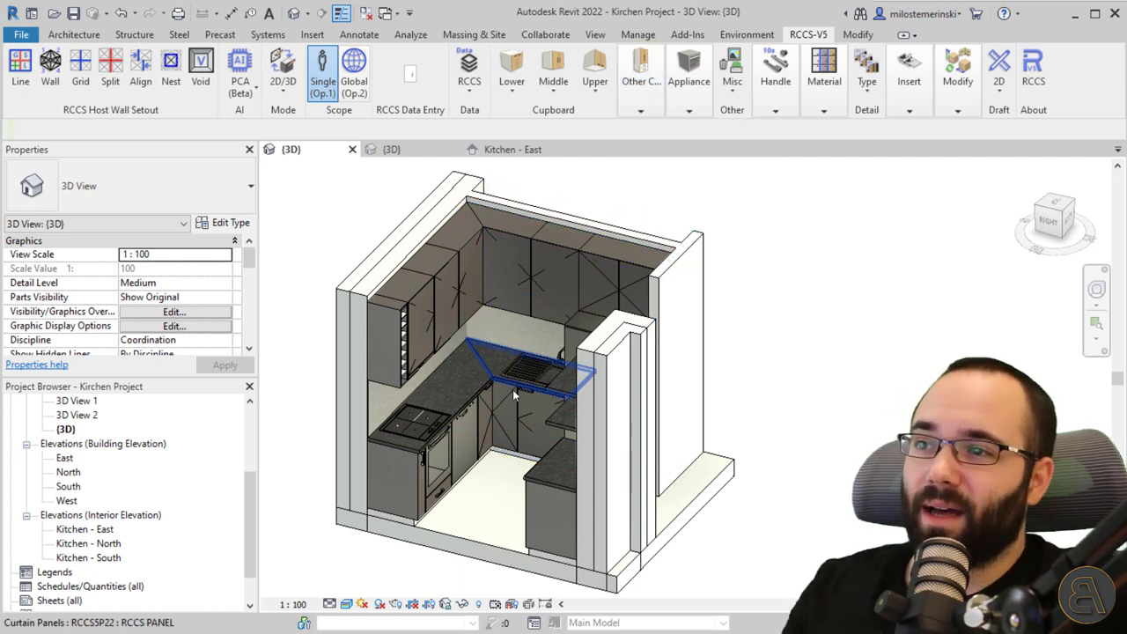
Step: Orbit and zoom in on the drawer cabinet to see its side
middle_click_drag(512, 390, 713, 485, "shift")
scroll(713, 485, "up", 6)
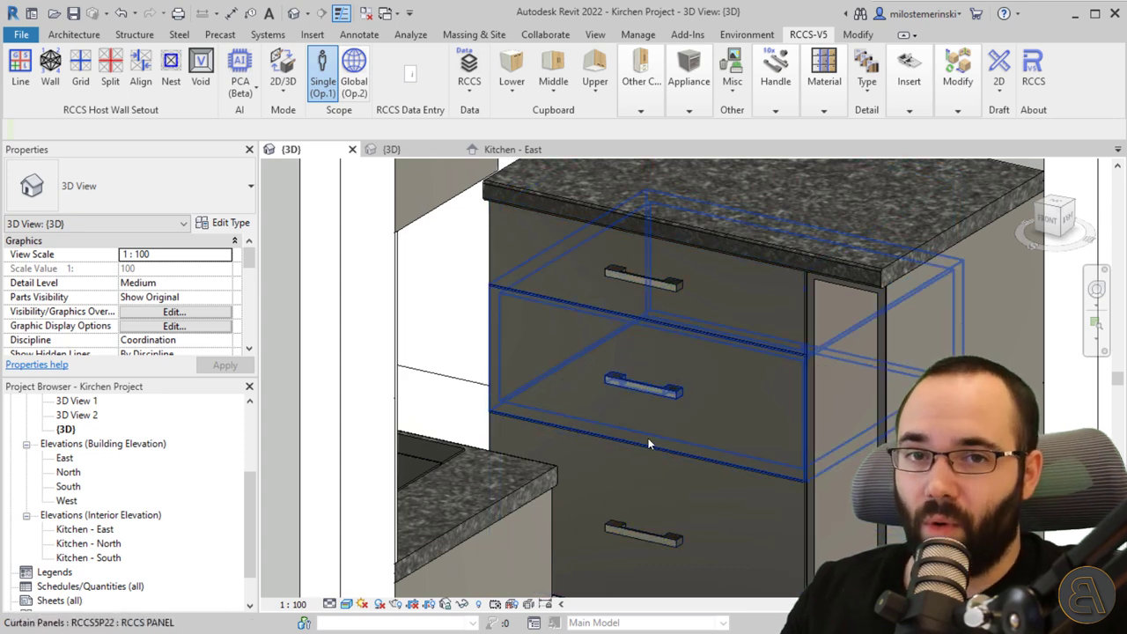
middle_click_drag(715, 418, 691, 437, "shift")
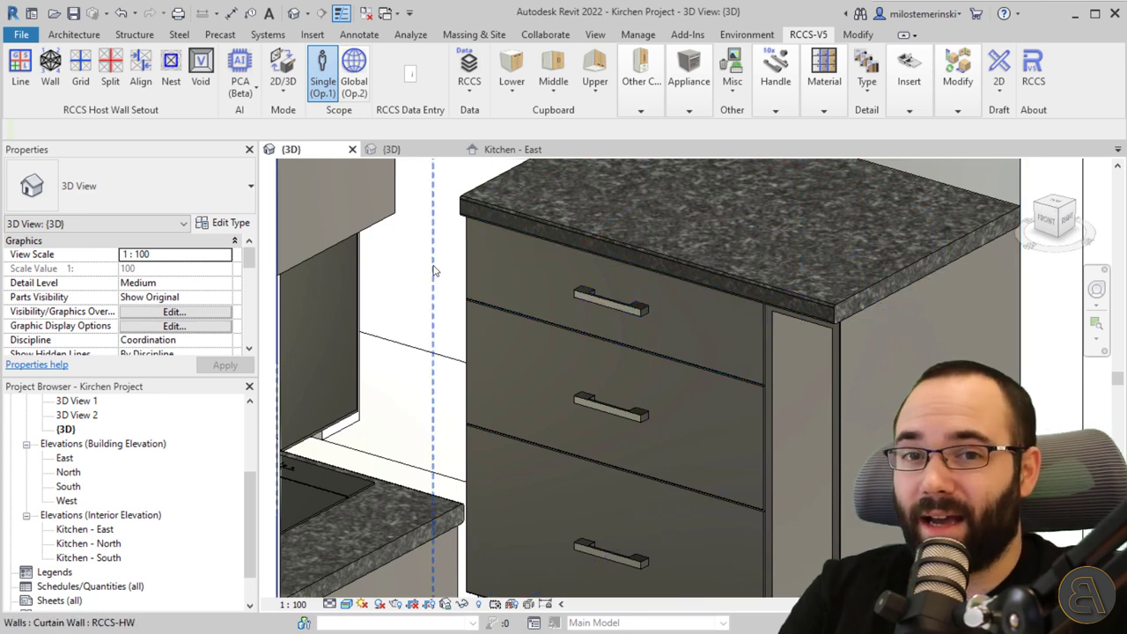
Step: Browse the cooking, dishwasher and fridge appliance options, then the Misc and Handle lists
left_click(640, 104)
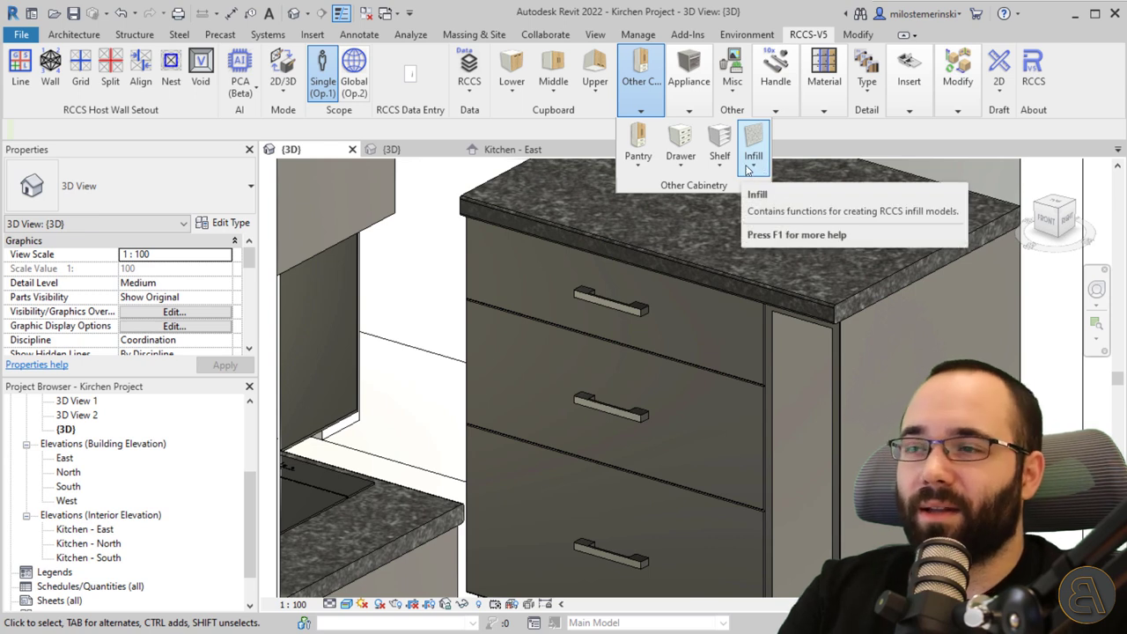
left_click(691, 108)
left_click(684, 164)
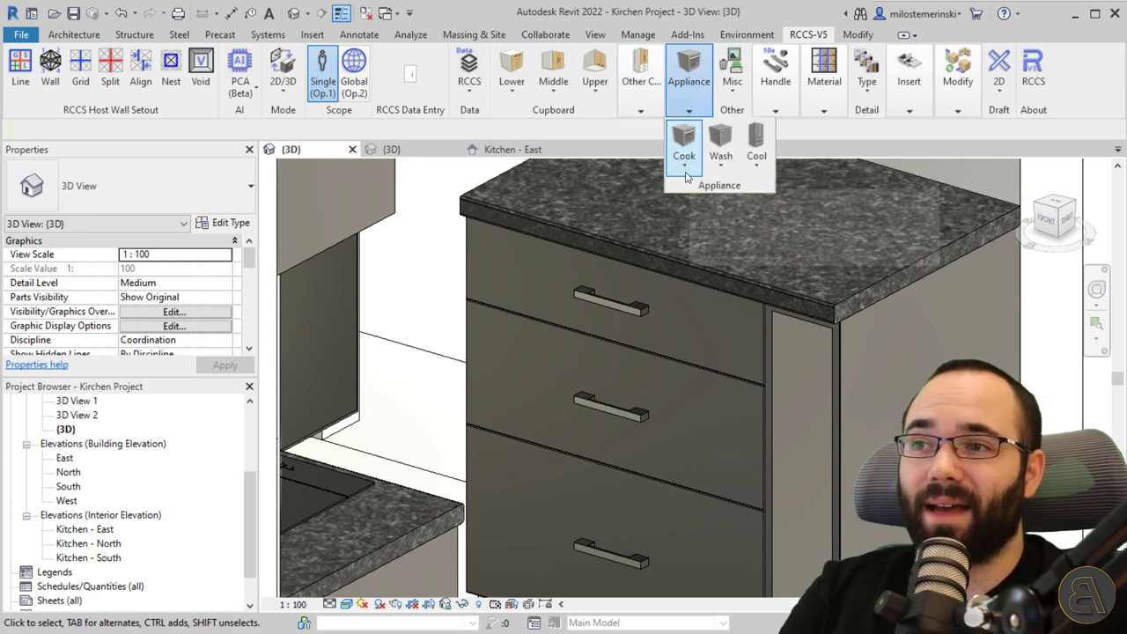
left_click(720, 166)
left_click(722, 167)
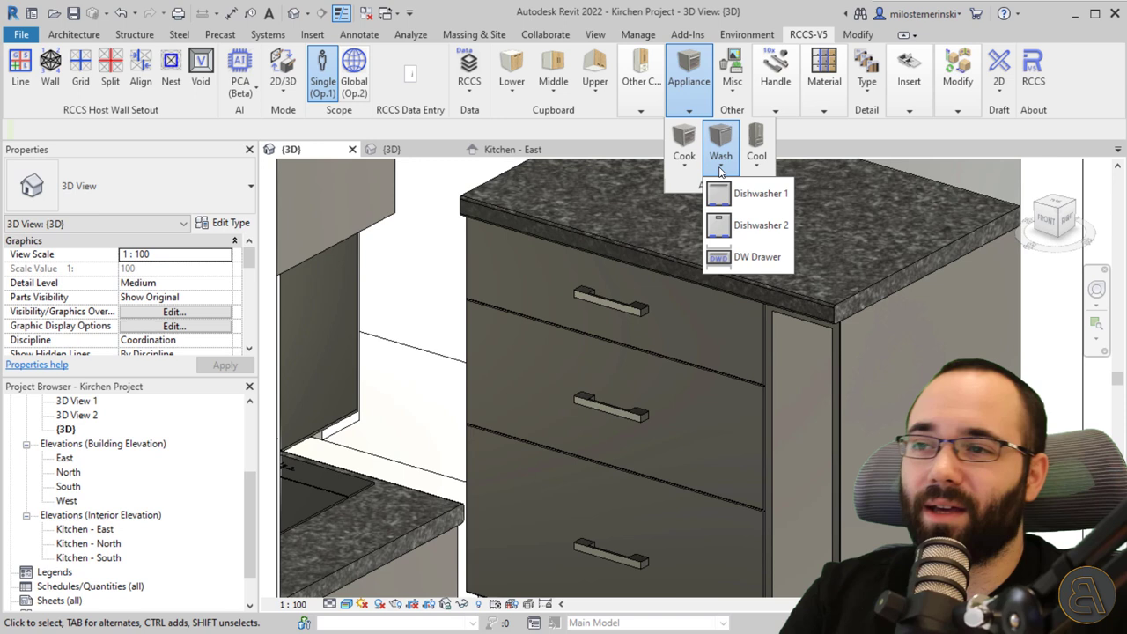
left_click(730, 169)
left_click(756, 161)
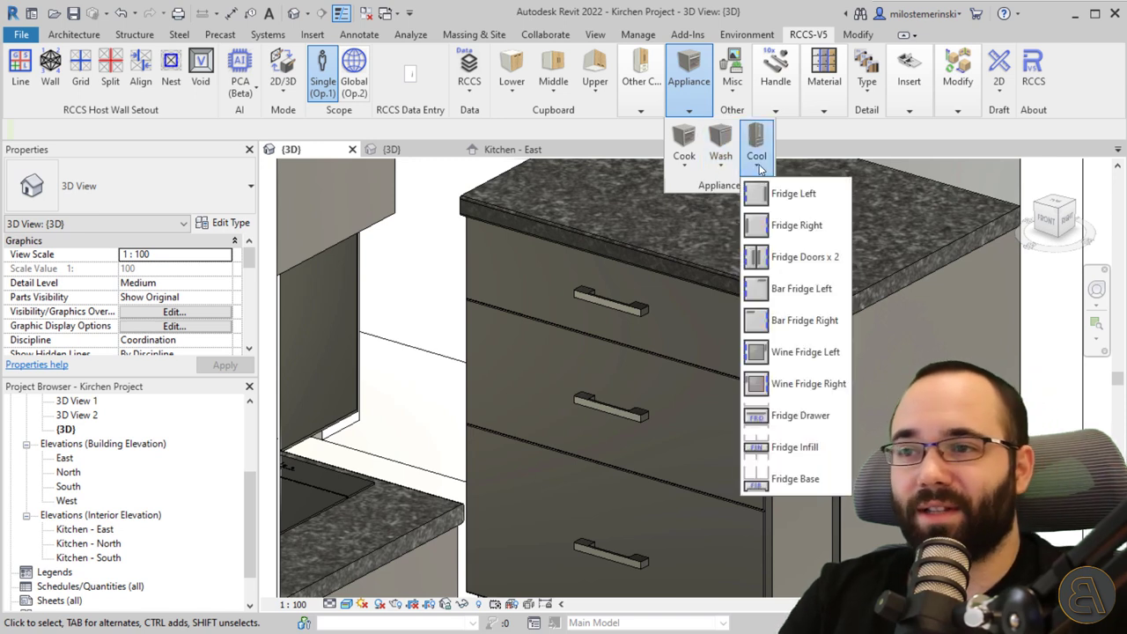
left_click(736, 100)
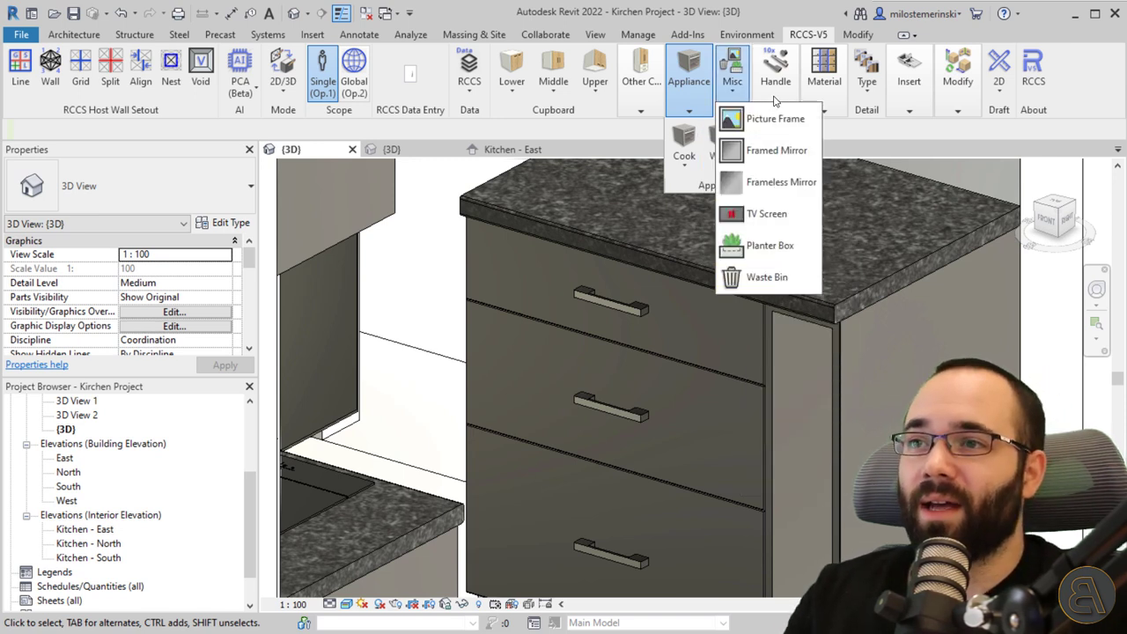
left_click(776, 102)
left_click(731, 104)
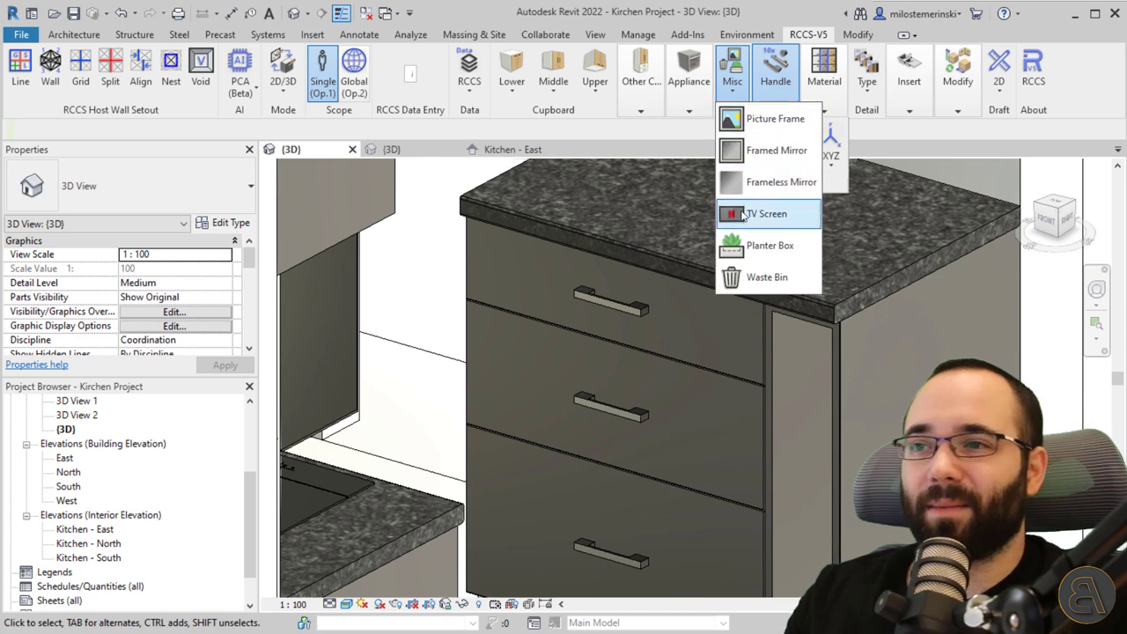
left_click(772, 101)
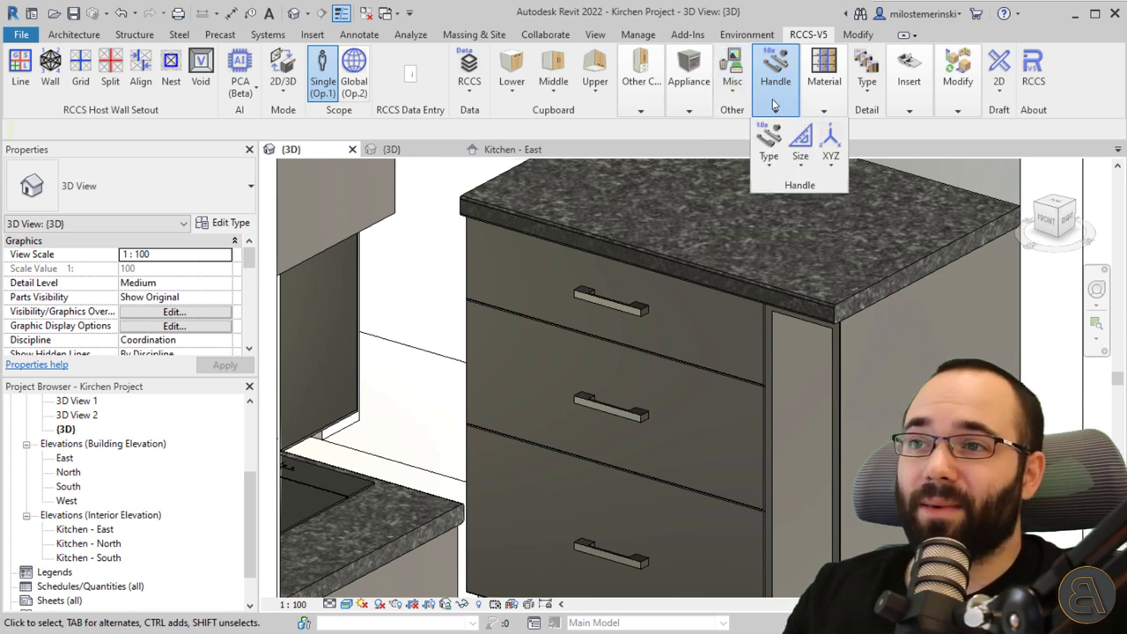
left_click(763, 164)
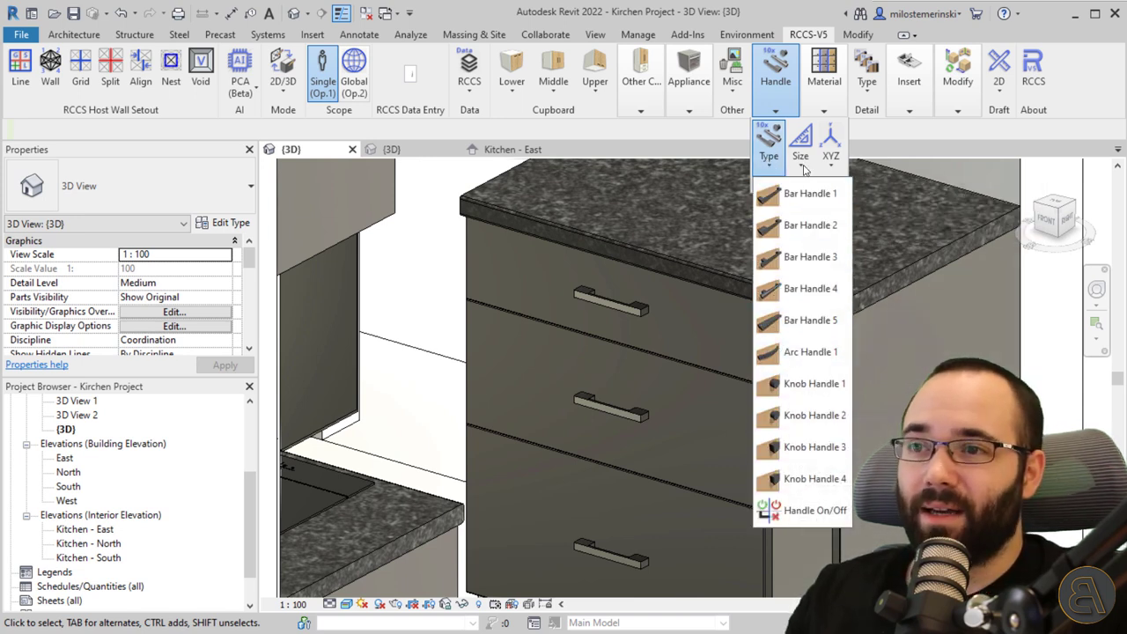
left_click(801, 162)
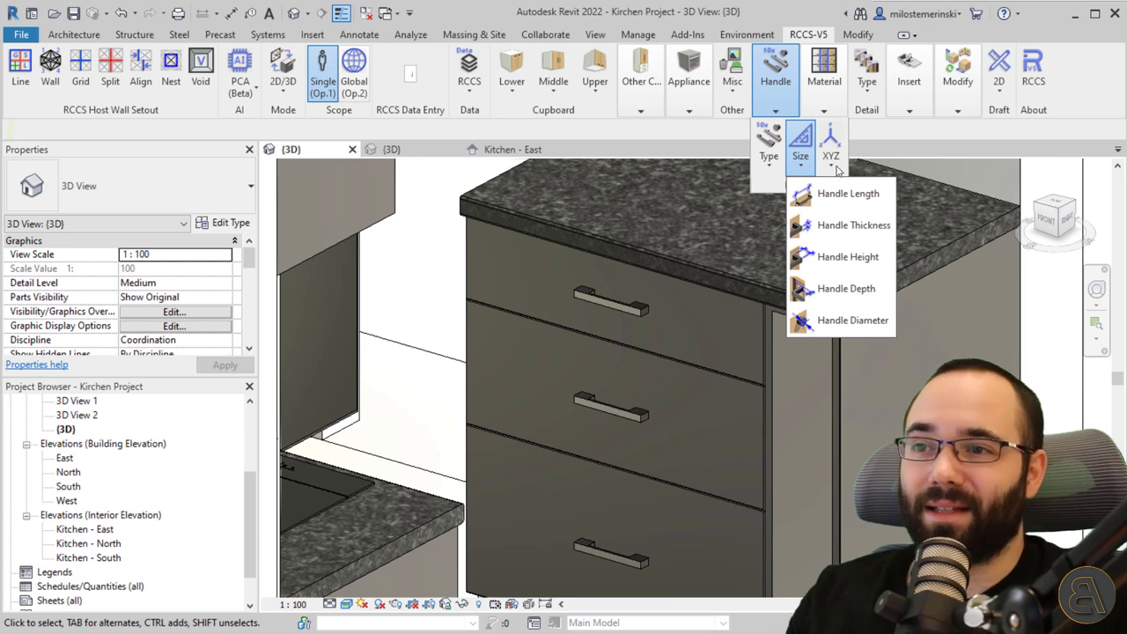
left_click(836, 167)
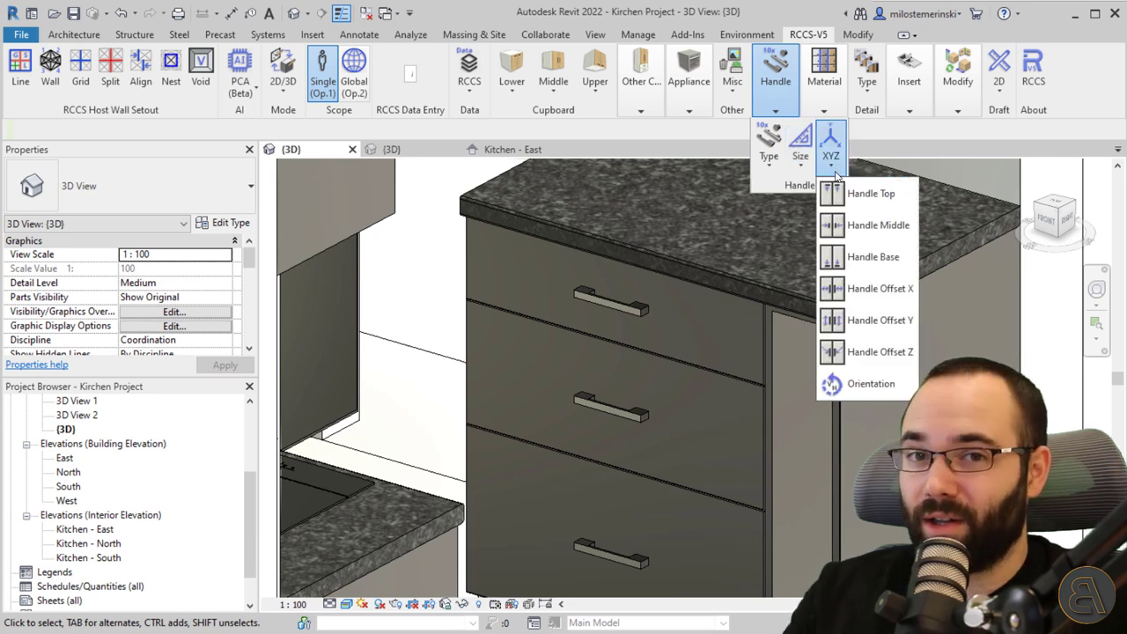
left_click(771, 173)
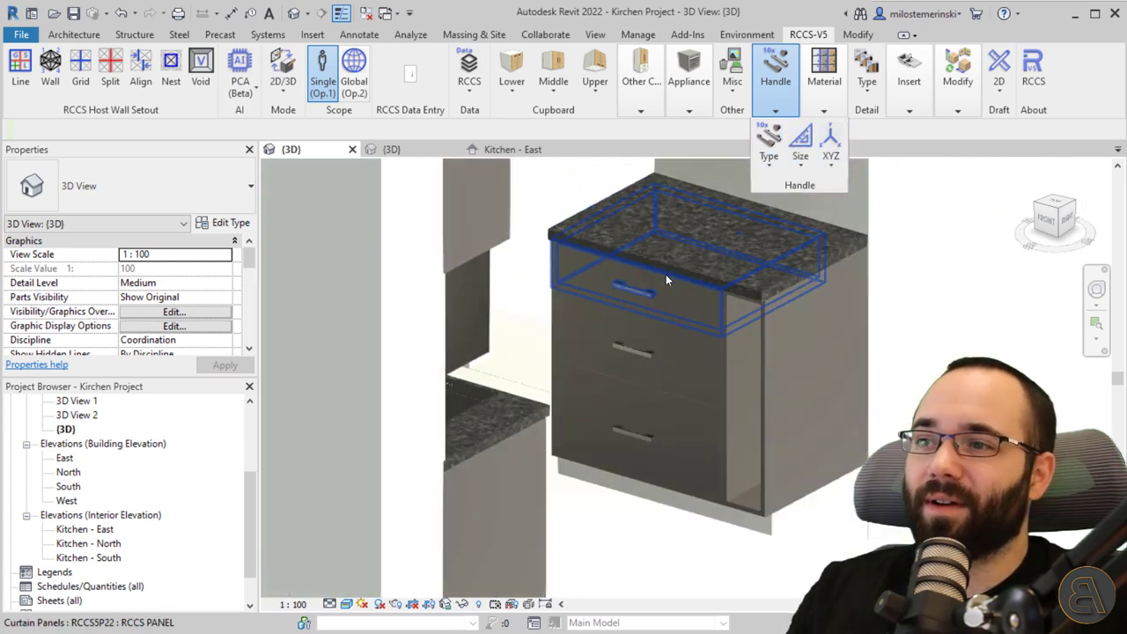
middle_click_drag(665, 280, 577, 396, "shift")
scroll(521, 393, "up", 5)
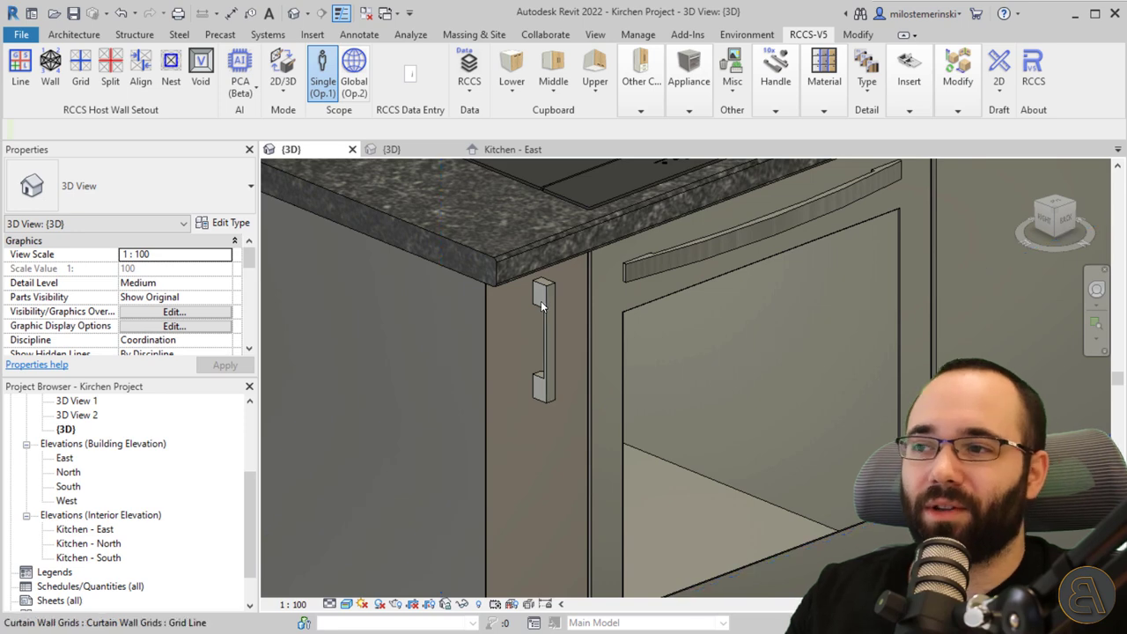
scroll(564, 347, "down", 6)
middle_click_drag(577, 400, 624, 475)
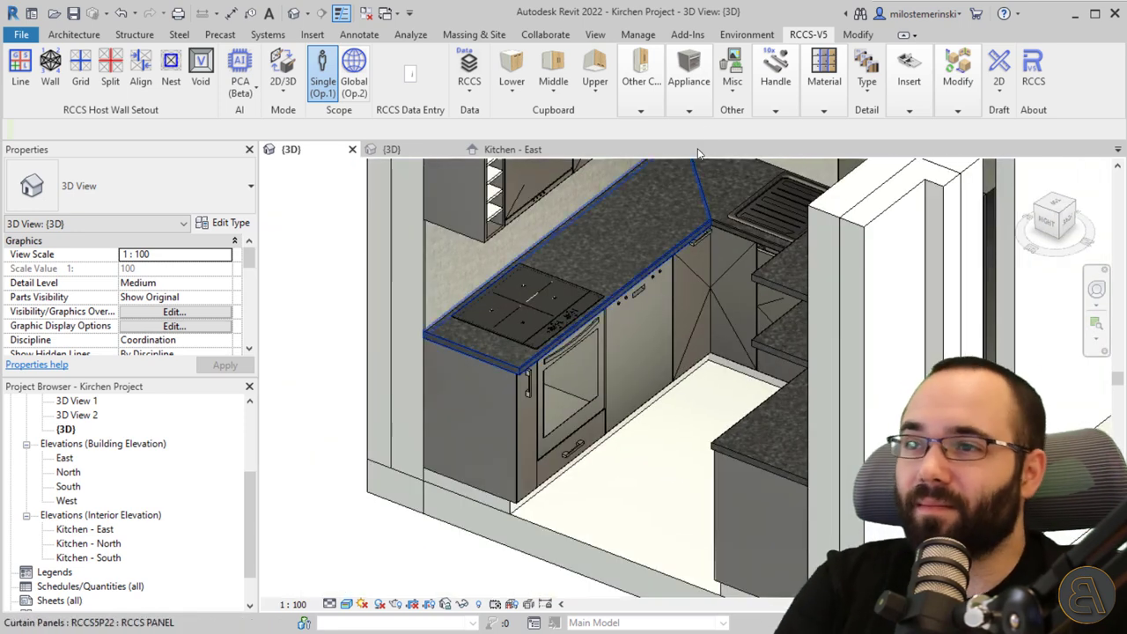
left_click(775, 110)
left_click(823, 111)
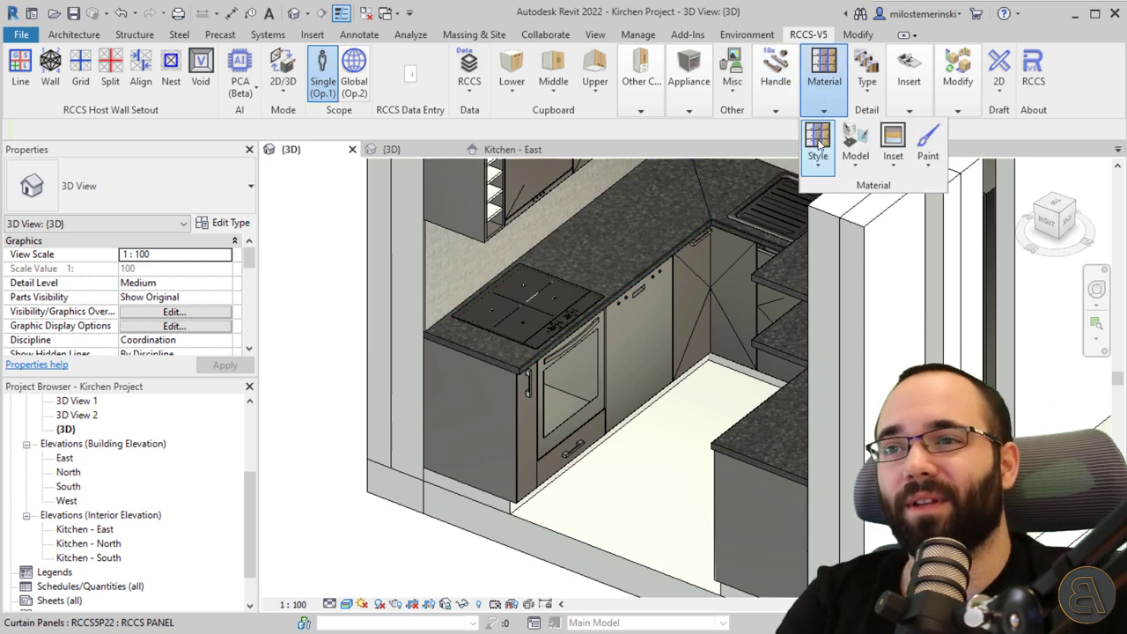
left_click(814, 170)
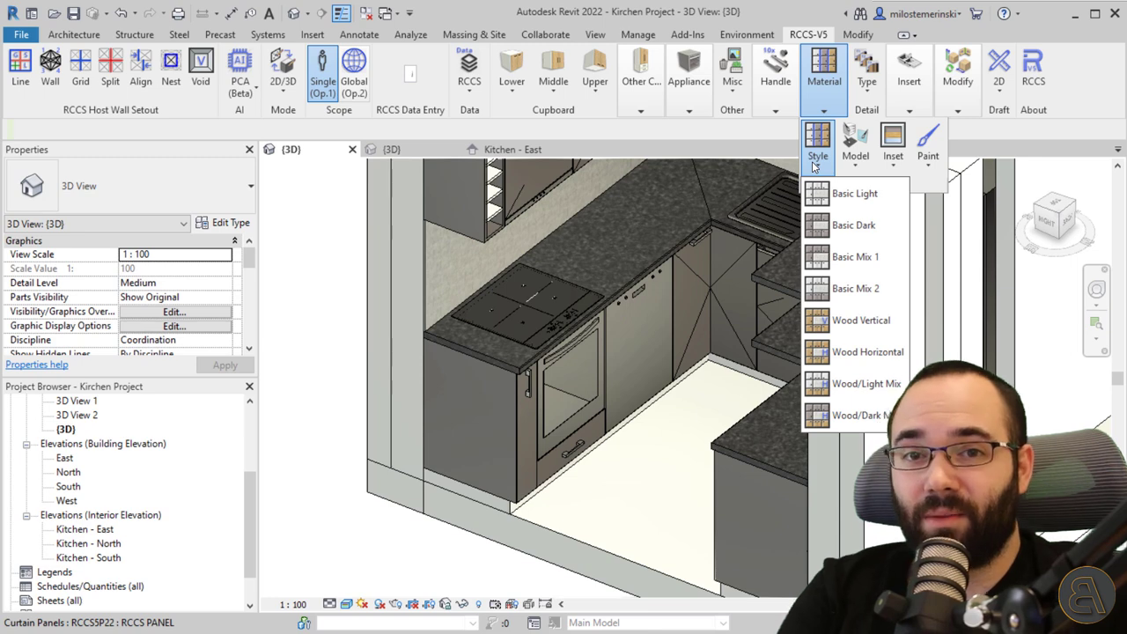
left_click(679, 452)
scroll(674, 443, "down", 5)
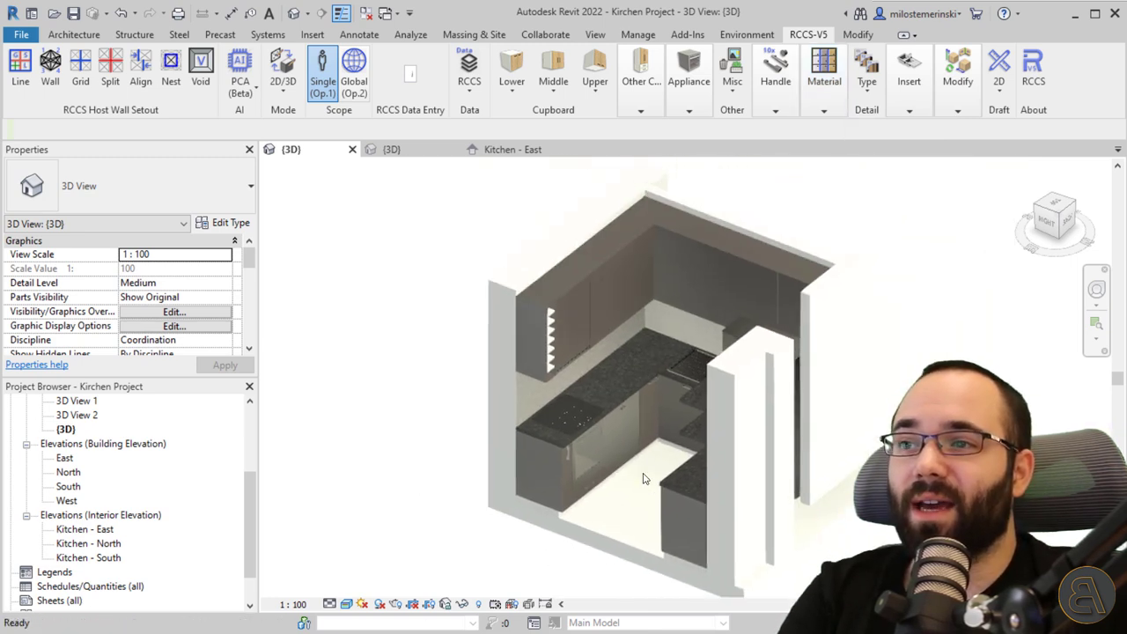
middle_click_drag(642, 478, 618, 473)
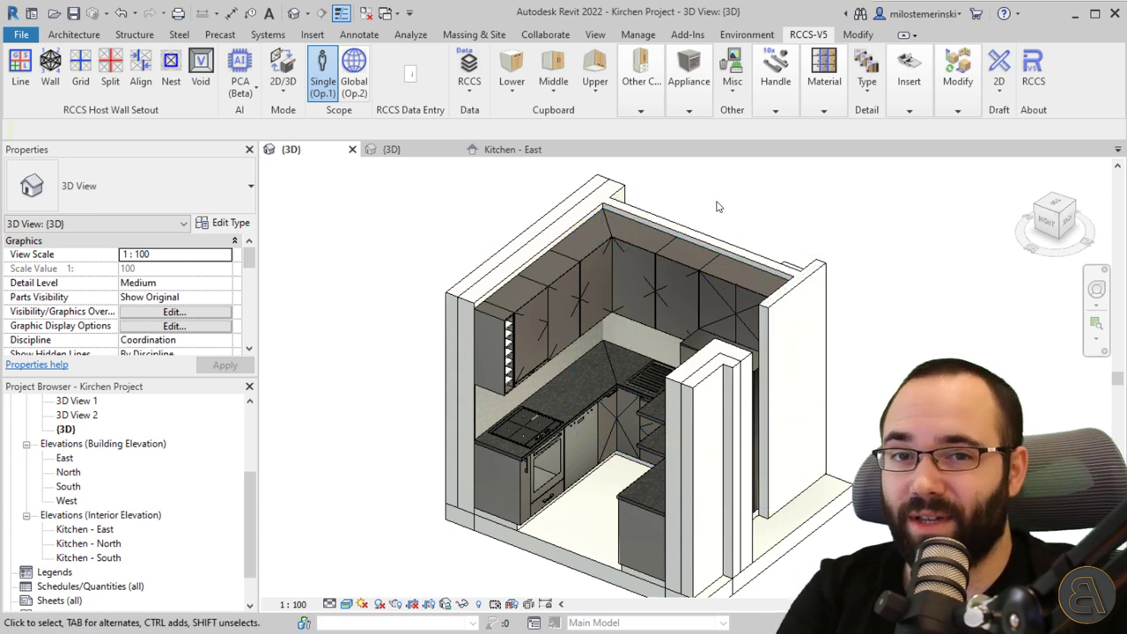
left_click(824, 108)
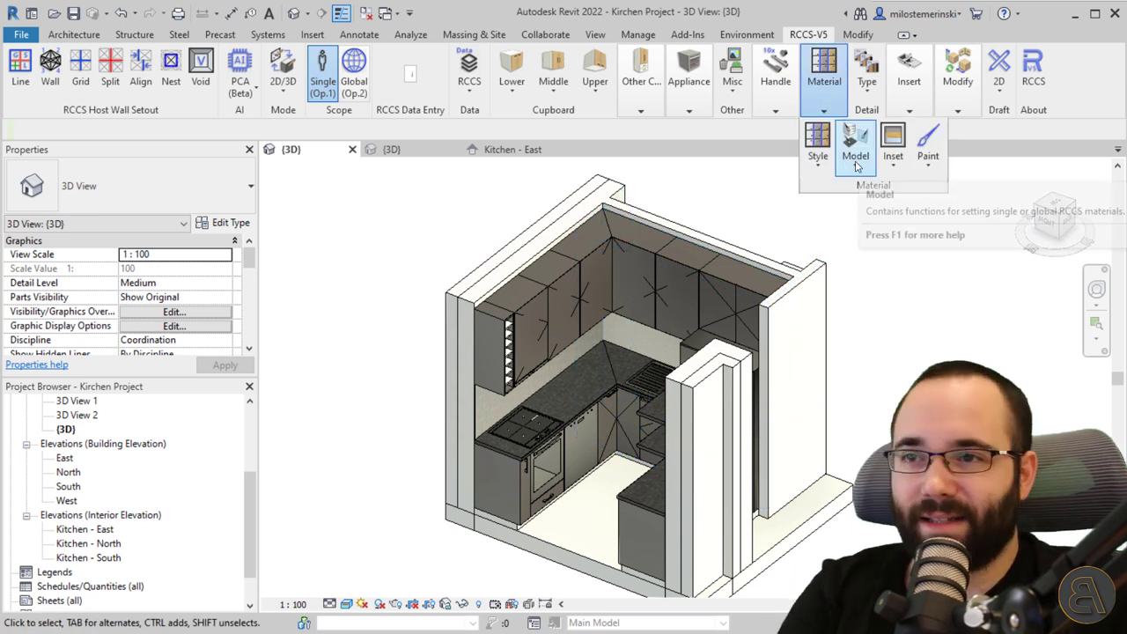
left_click(892, 165)
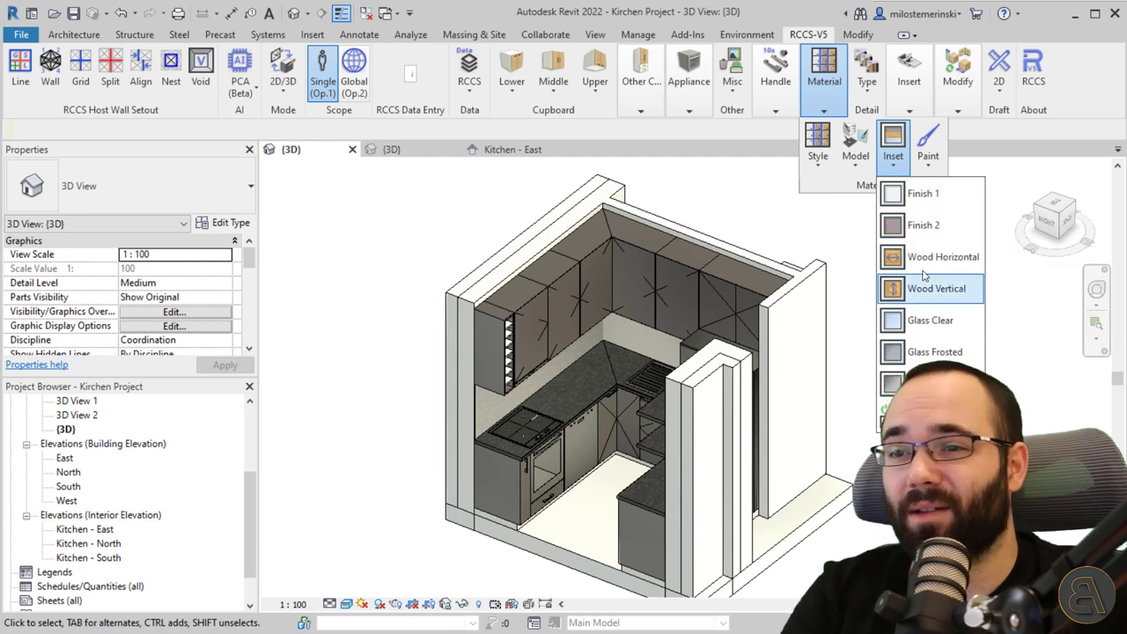
left_click(915, 352)
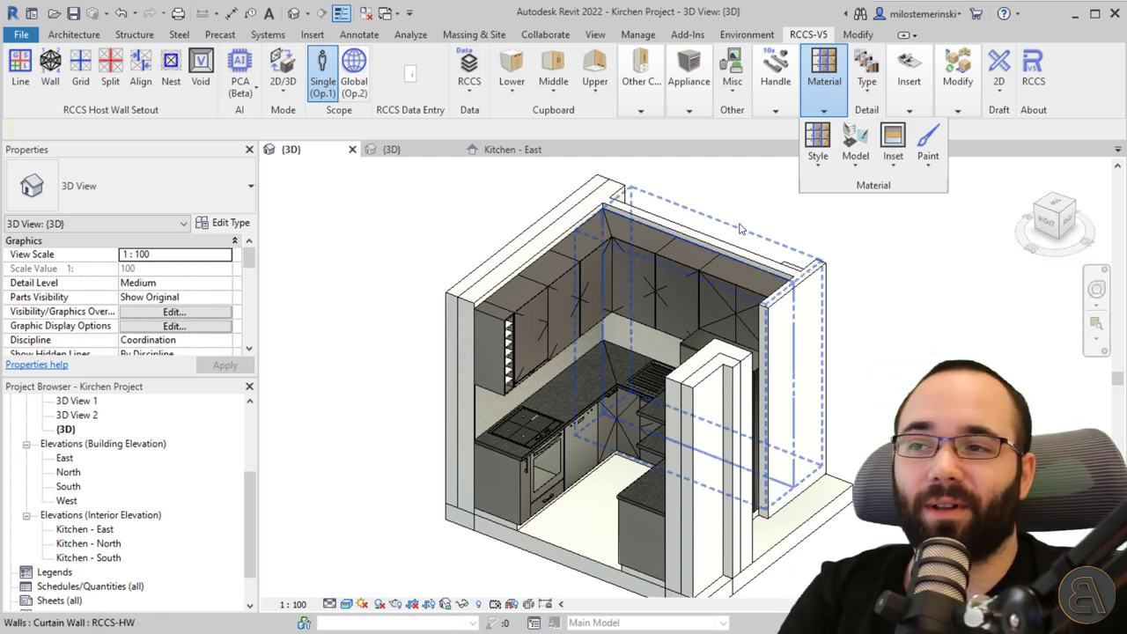
left_click(650, 374)
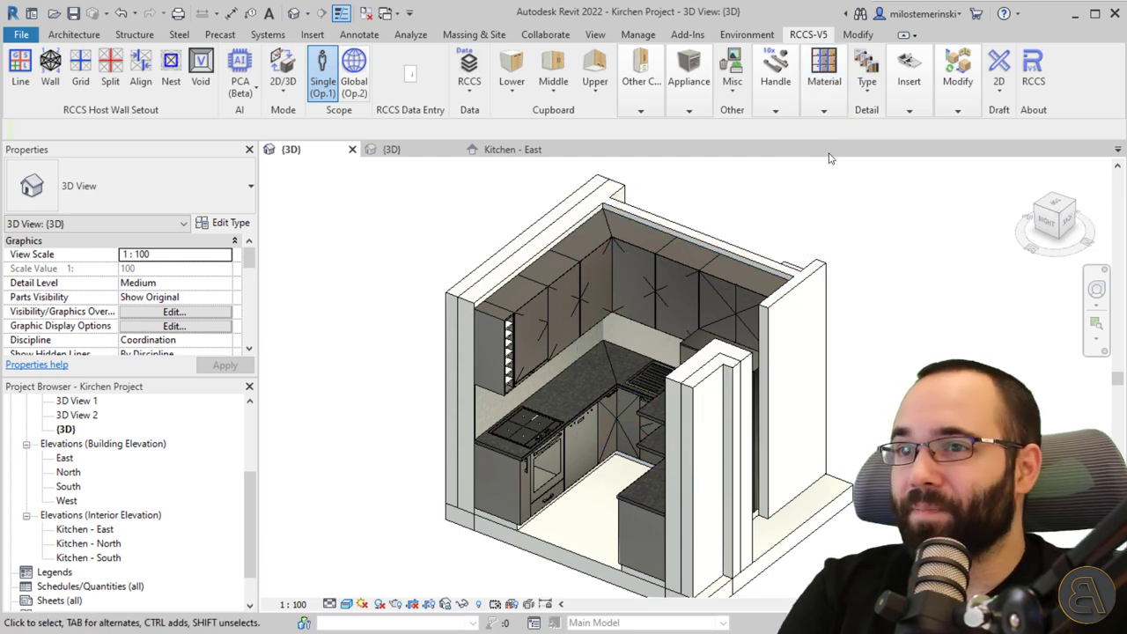
left_click(866, 81)
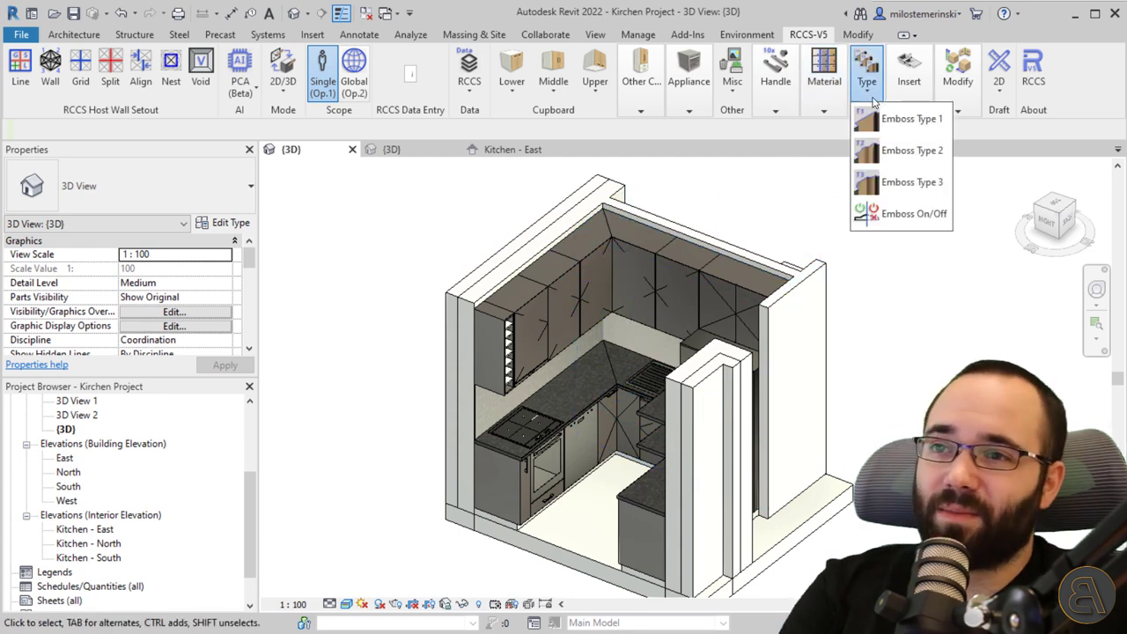
left_click(908, 81)
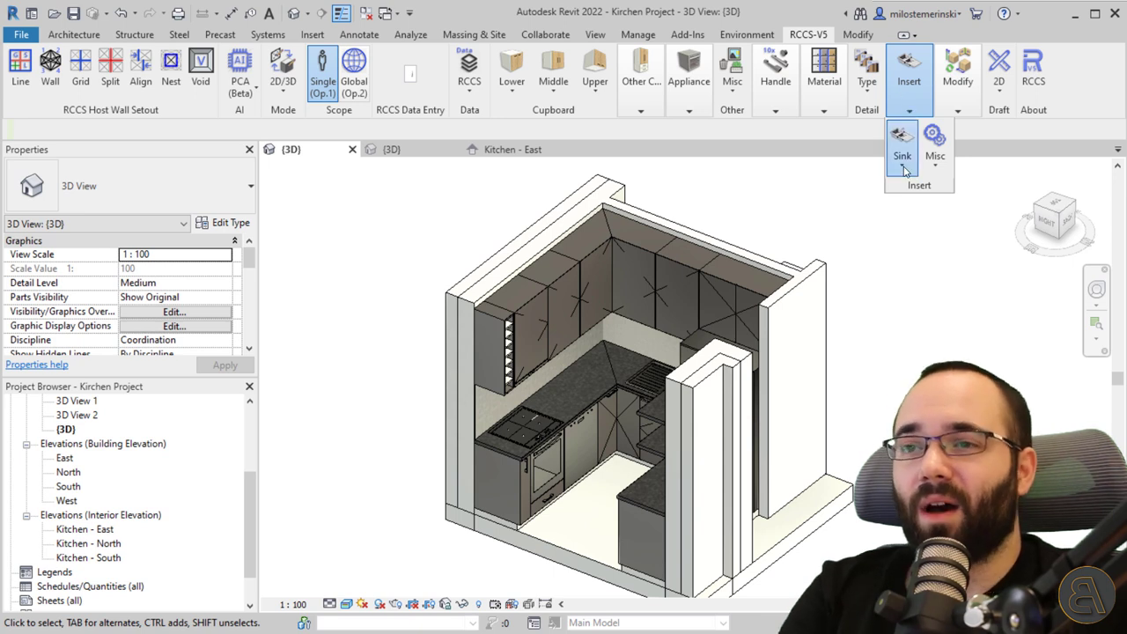
left_click(902, 169)
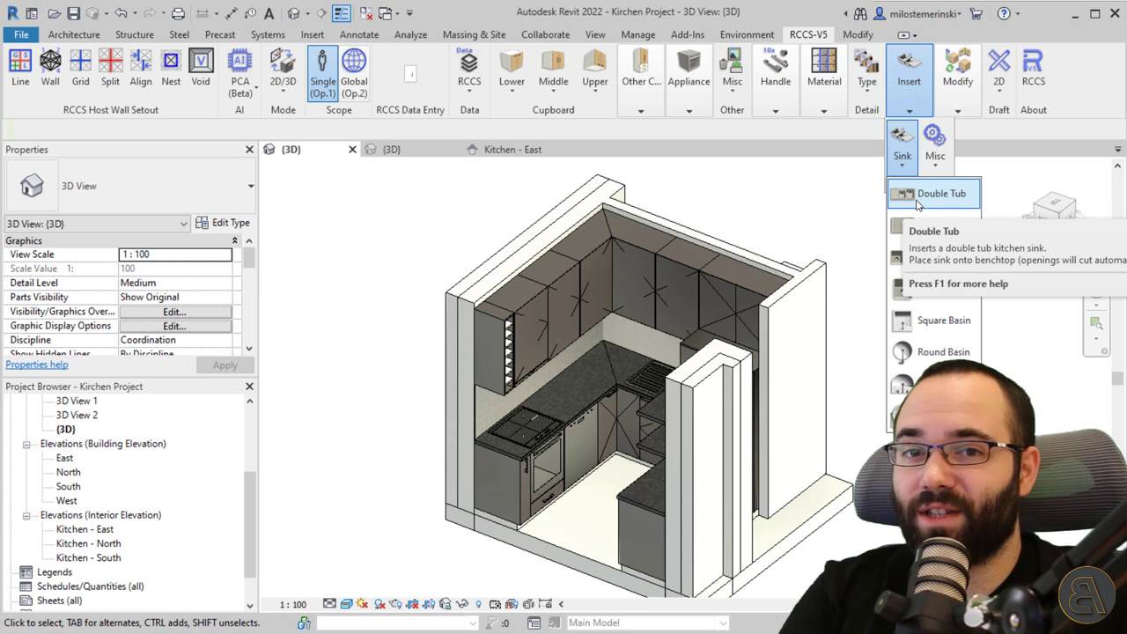
left_click(940, 164)
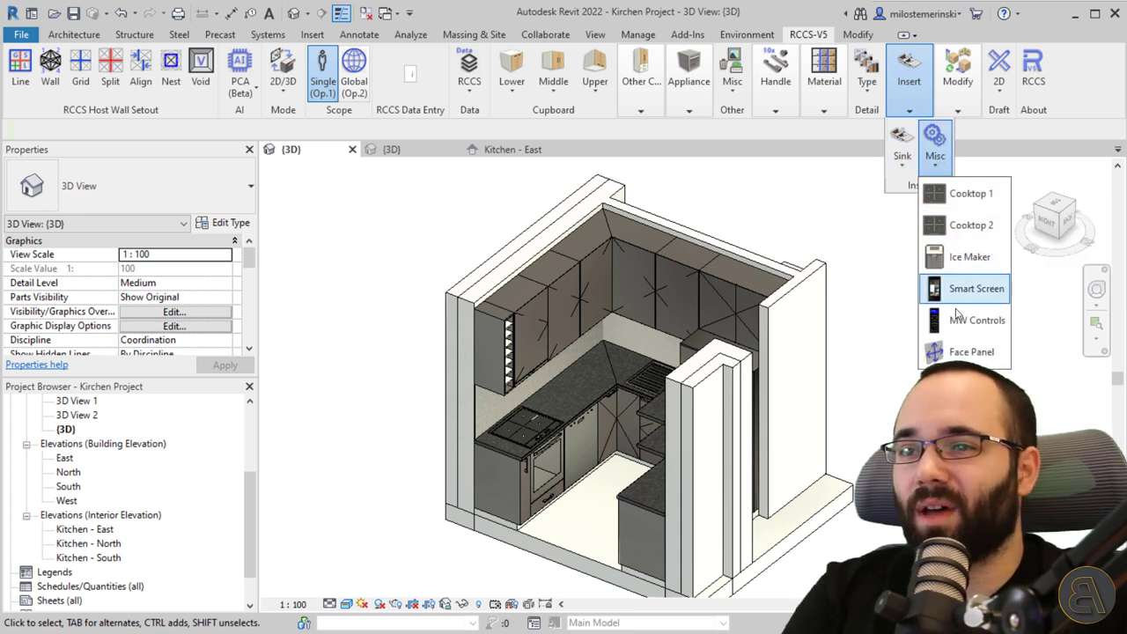
left_click(968, 104)
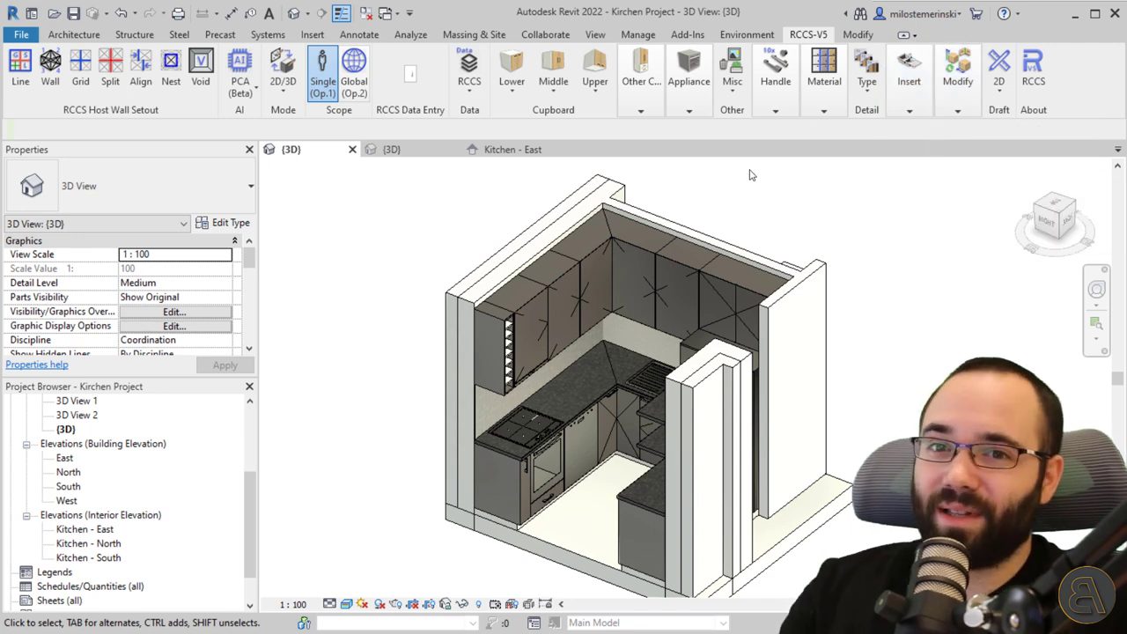
left_click(666, 222)
middle_click_drag(666, 222, 683, 294, "shift")
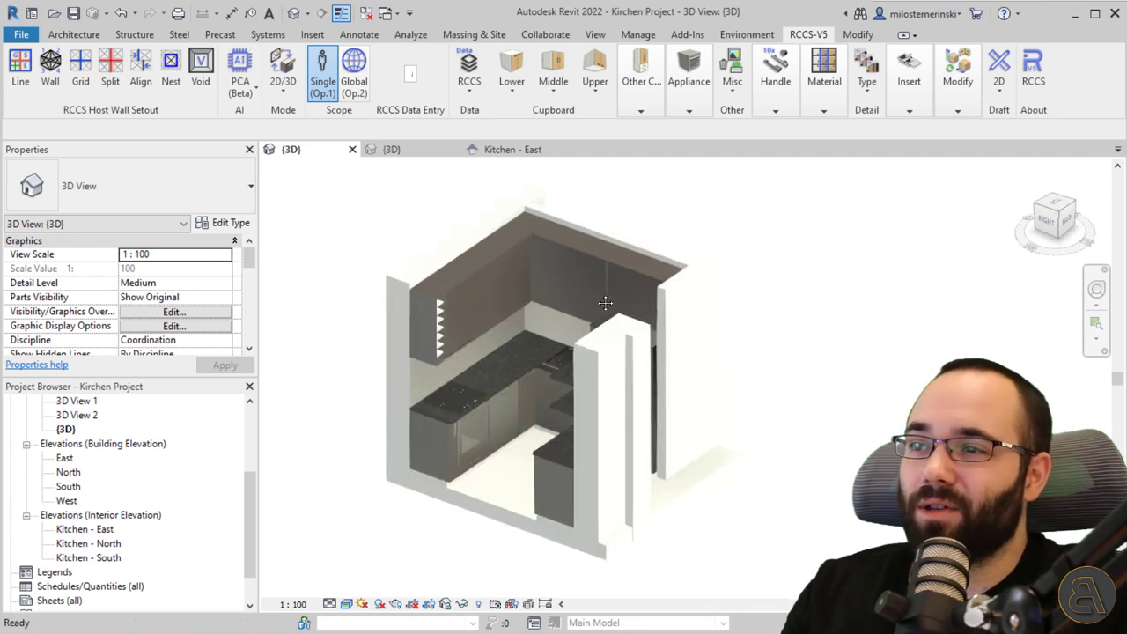
left_click(391, 149)
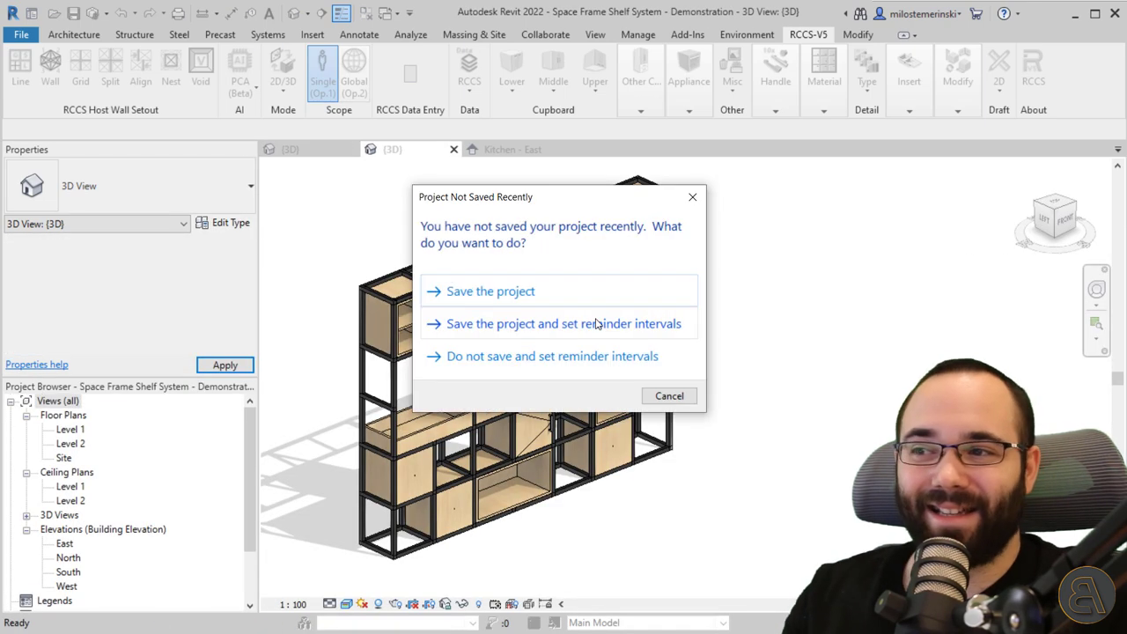
left_click(692, 198)
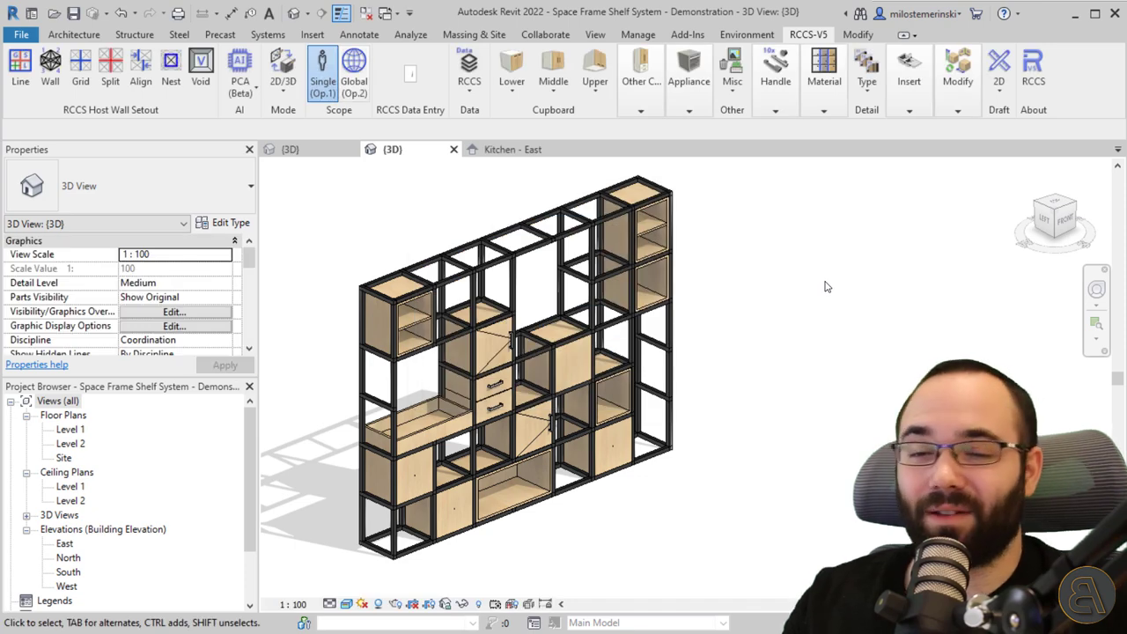
left_click(287, 151)
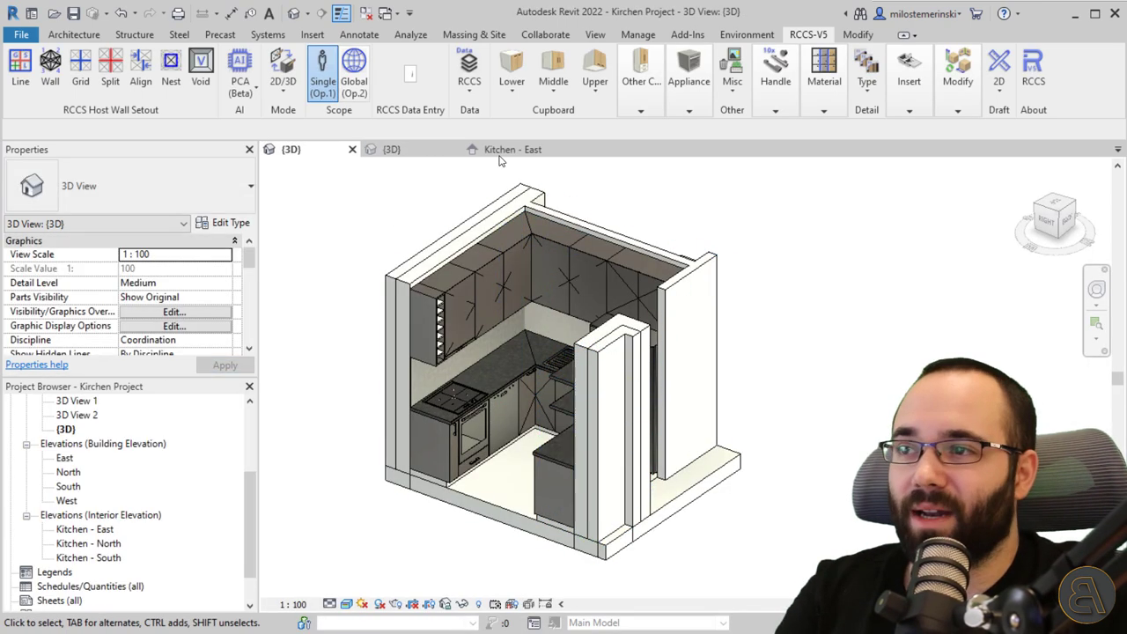
left_click(500, 150)
left_click(493, 315)
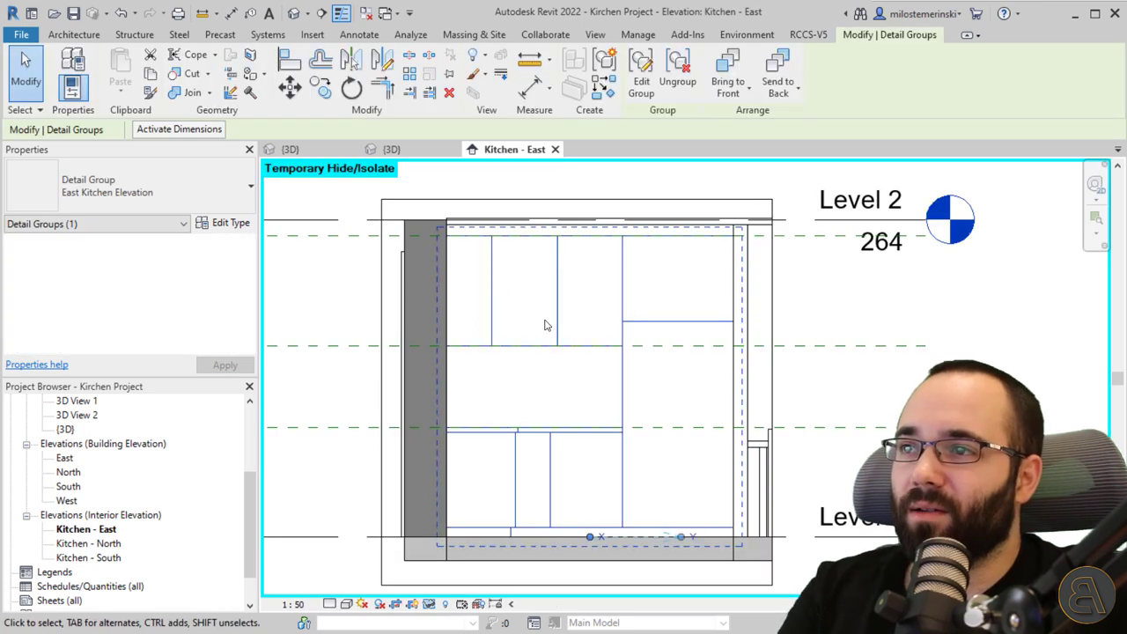
left_click(640, 86)
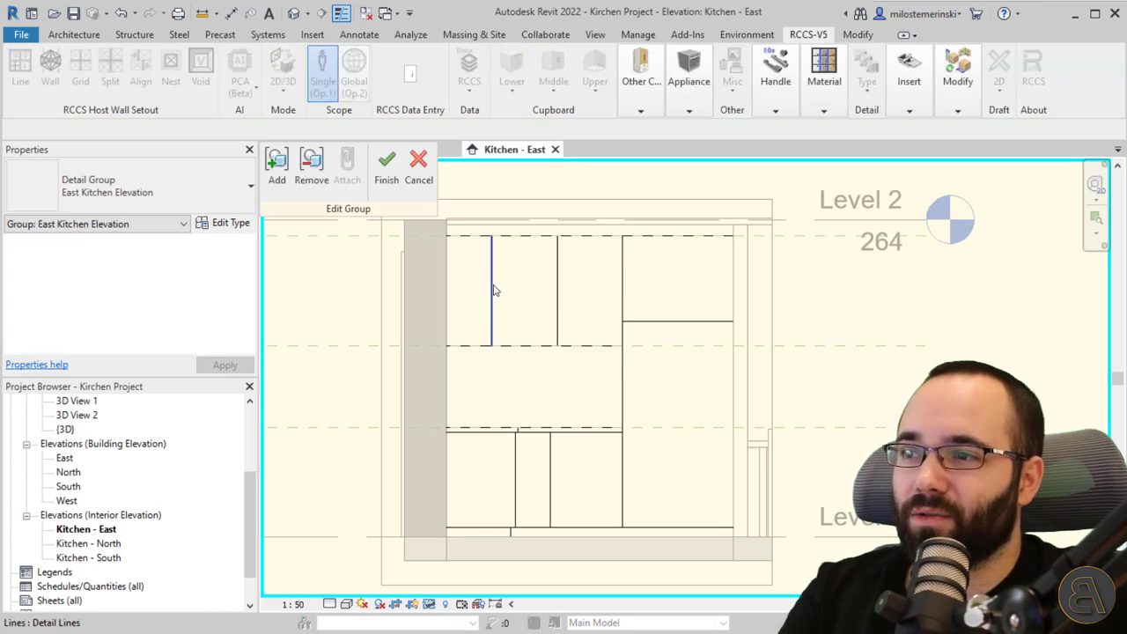
left_click(545, 236)
left_click(559, 281)
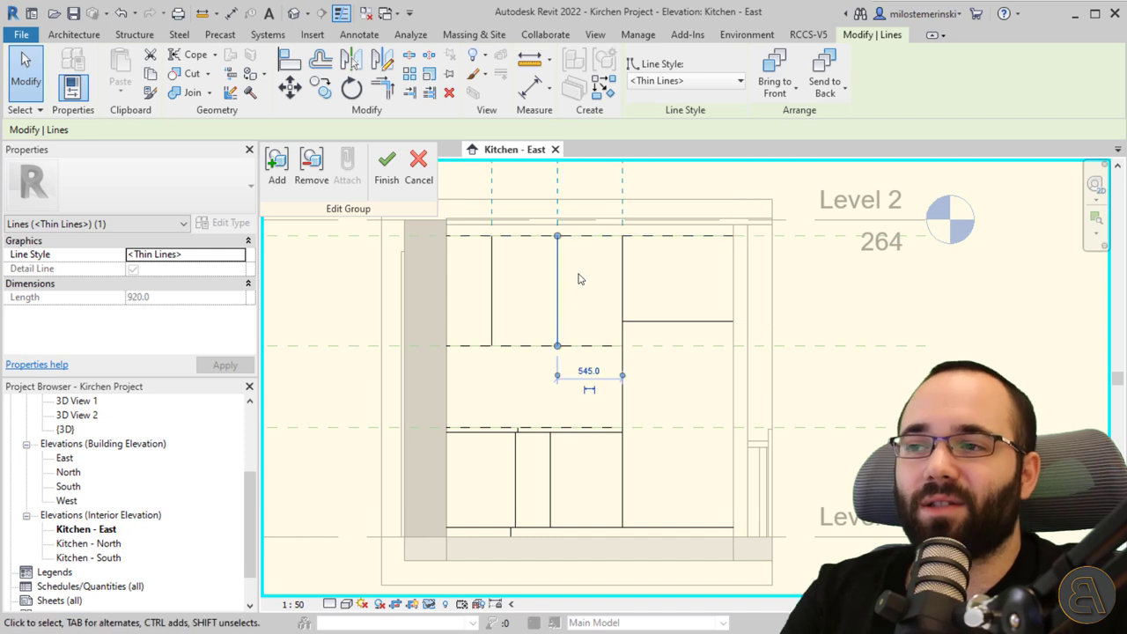
left_click(590, 290)
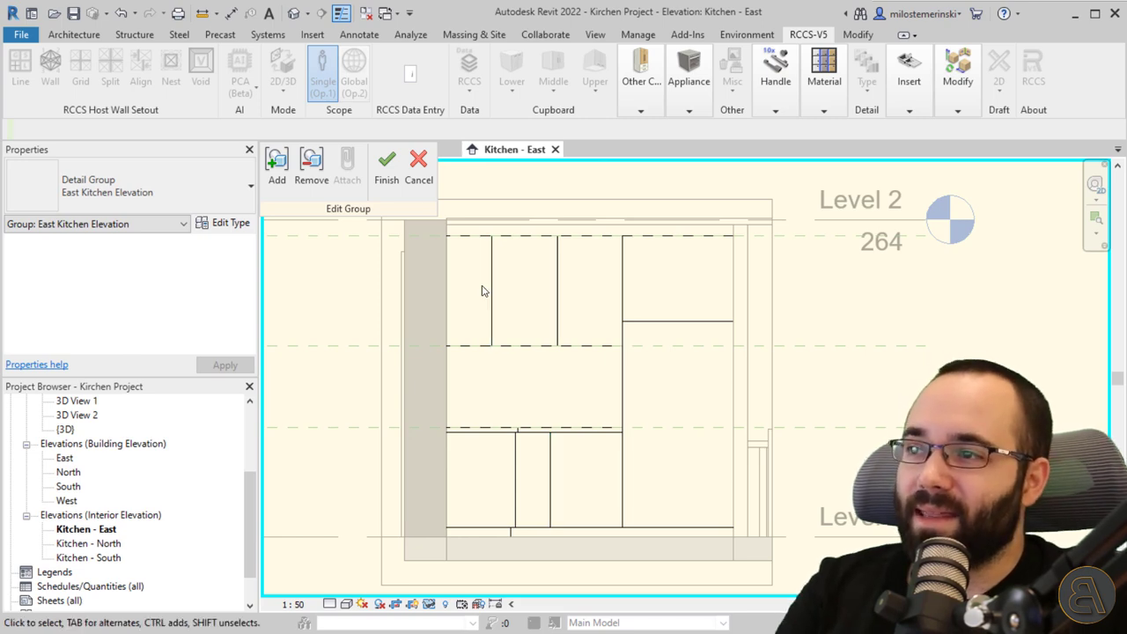
left_click(386, 167)
left_click(497, 192)
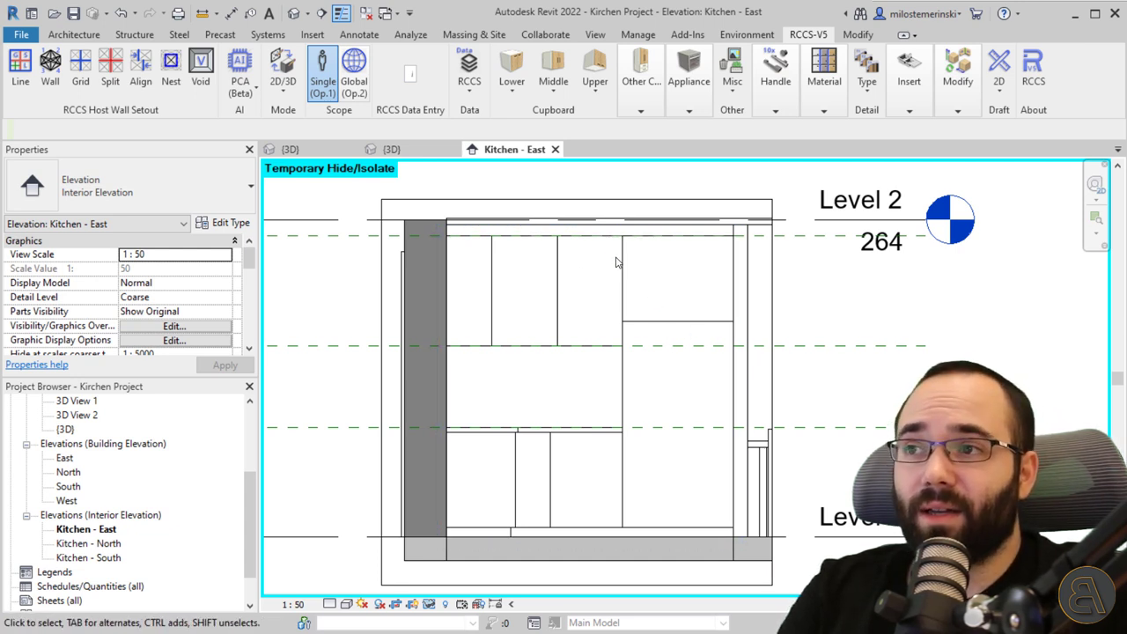
left_click(685, 105)
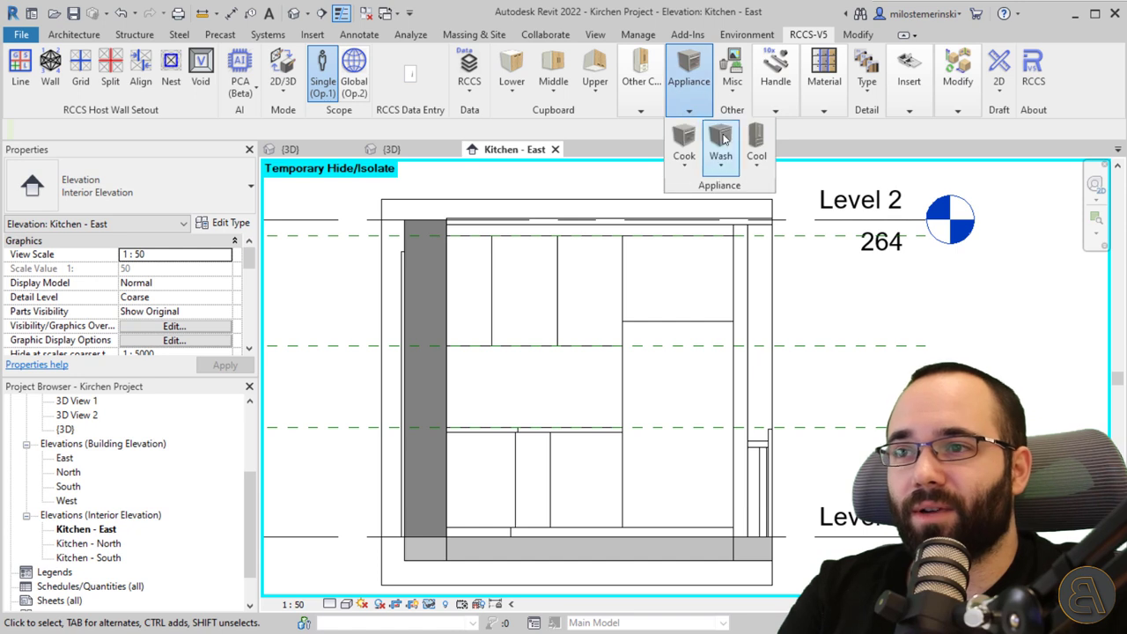
left_click(755, 166)
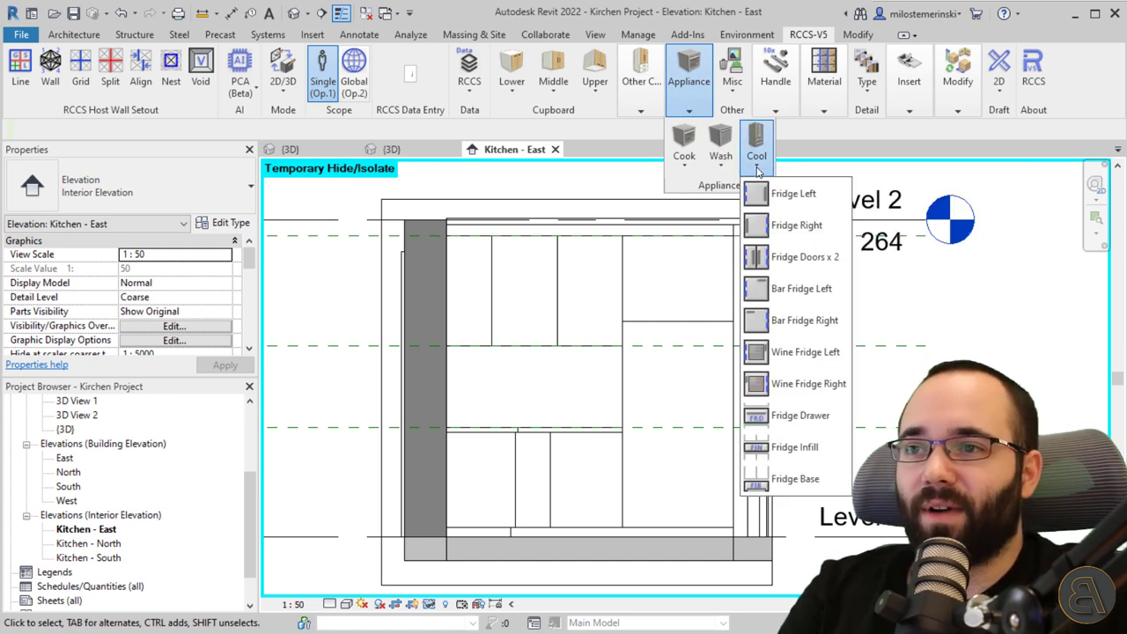
left_click(753, 173)
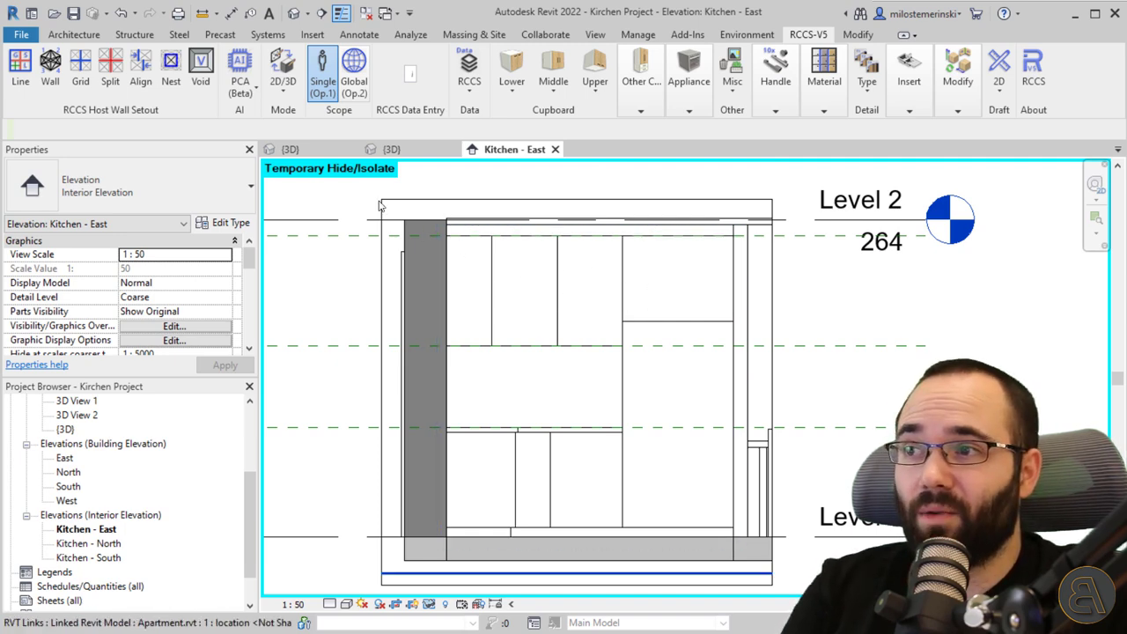
left_click(352, 152)
middle_click_drag(600, 433, 546, 412, "shift")
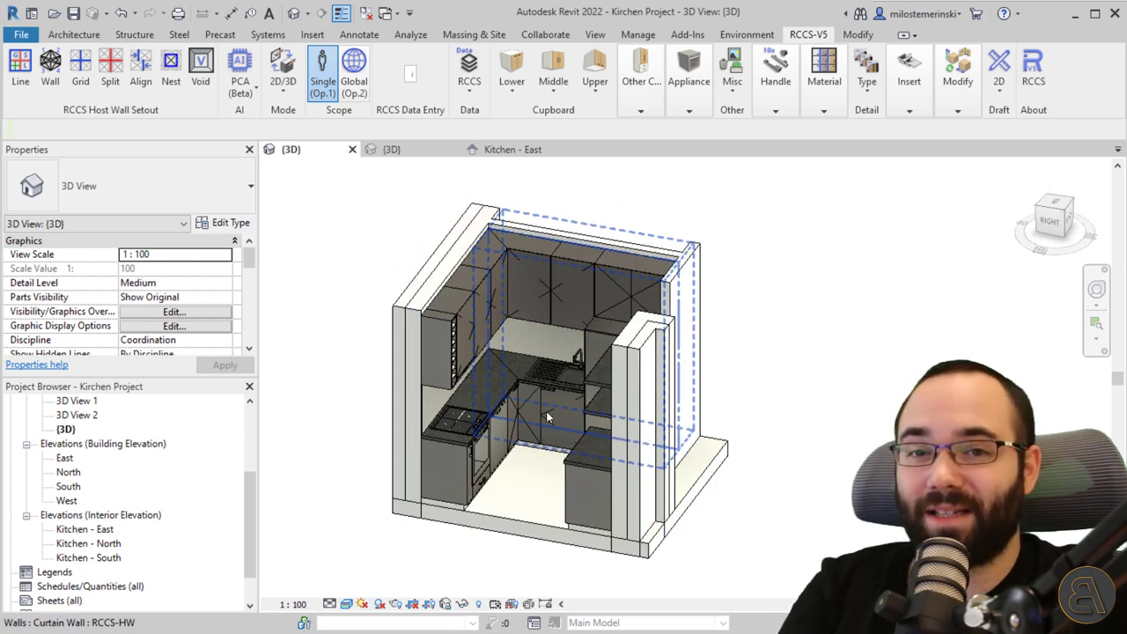
Step: Zoom and orbit the kitchen model, then set the 3D view to Realistic visual style
scroll(510, 374, "up", 3)
scroll(524, 375, "down", 2)
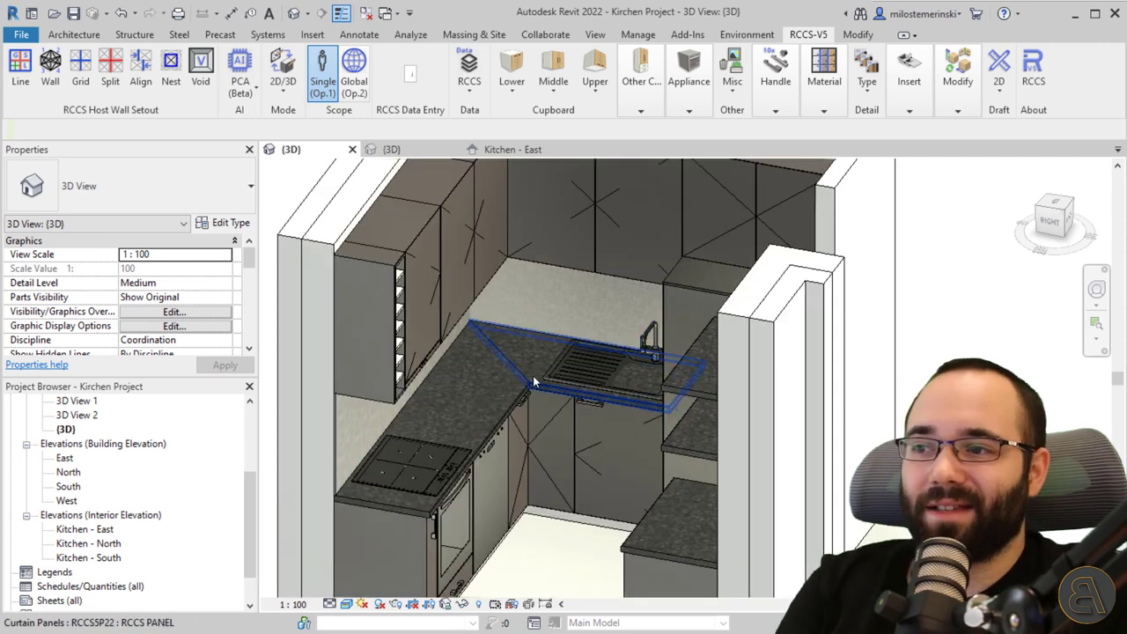
scroll(520, 445, "down", 2)
middle_click_drag(540, 473, 495, 473, "shift")
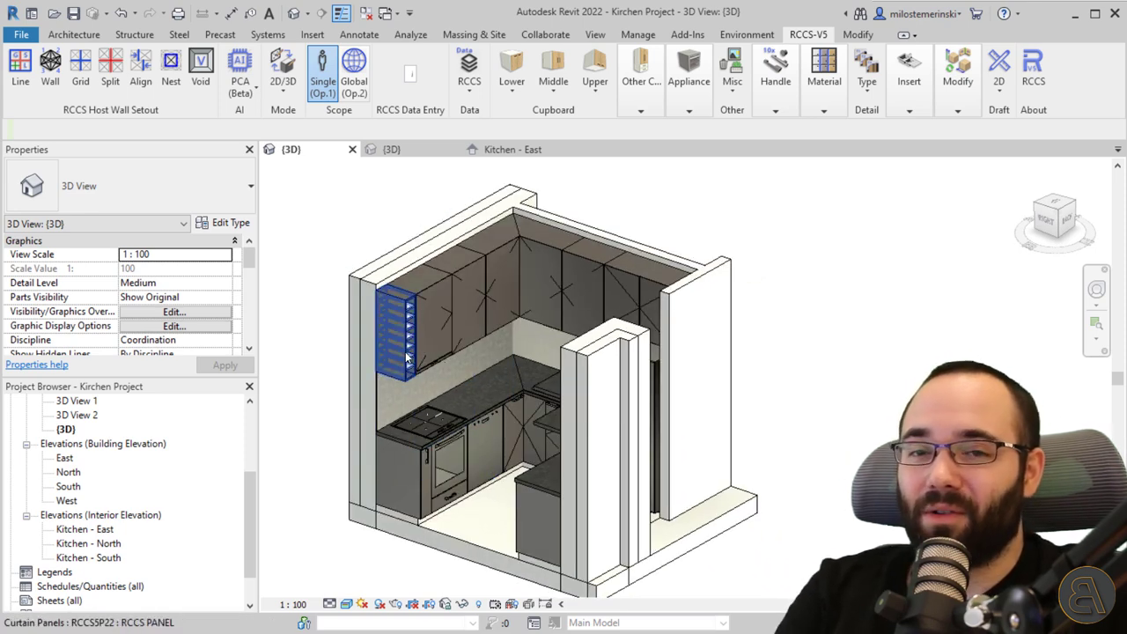
key("r")
key("r")
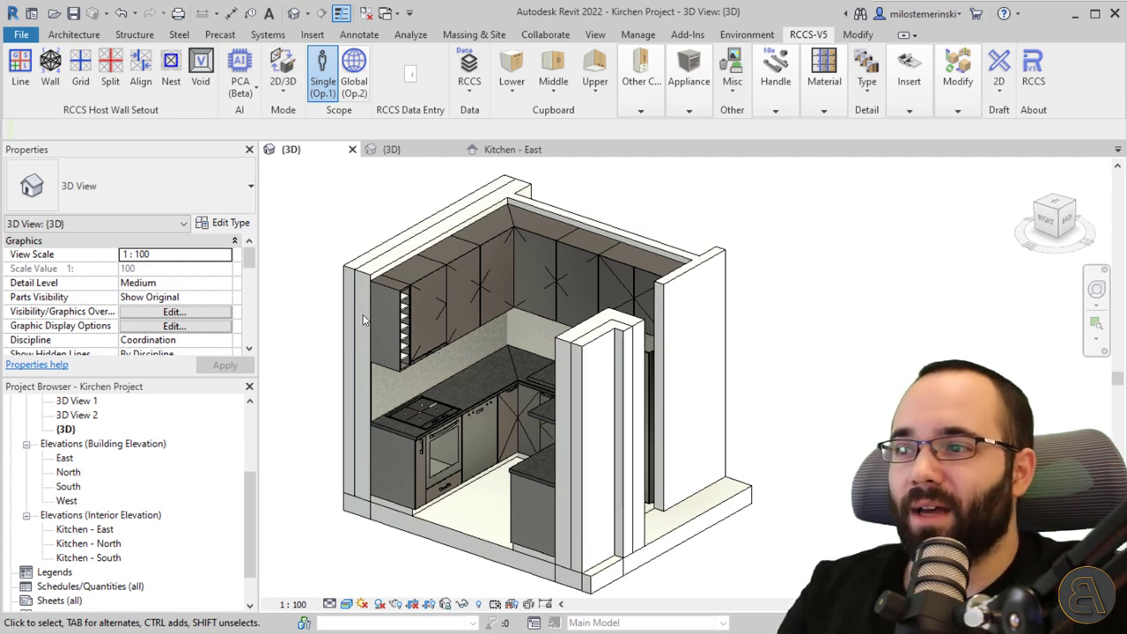
Step: Orbit the kitchen to a higher side angle, then switch to the Space Frame Shelf System 3D view
middle_click_drag(666, 373, 692, 352, "shift")
middle_click_drag(356, 343, 458, 378, "shift")
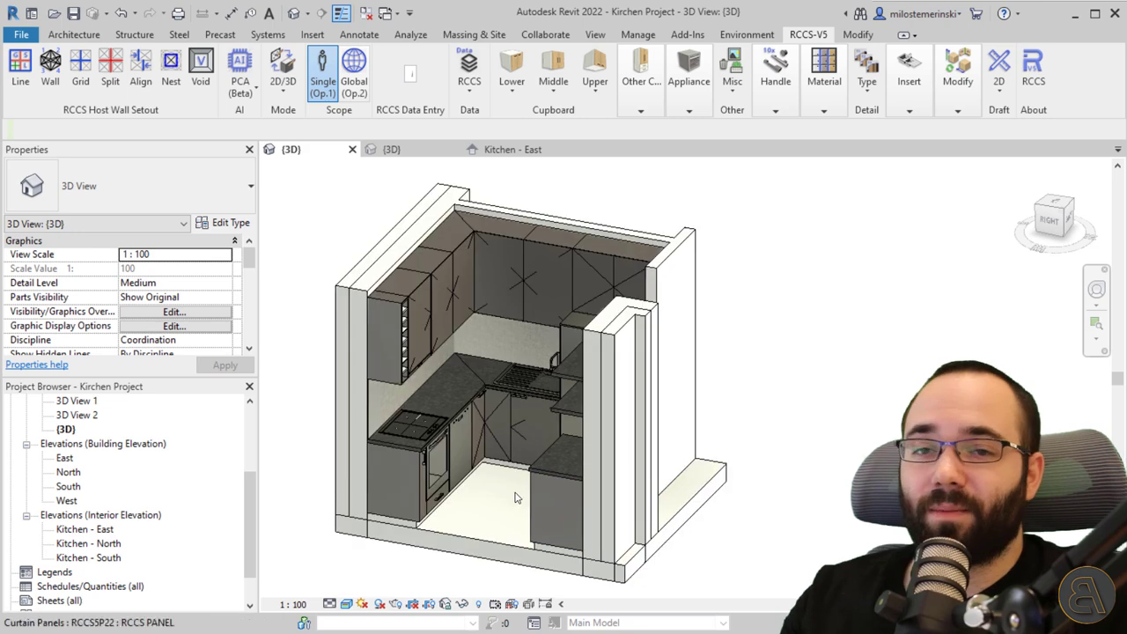
left_click(385, 150)
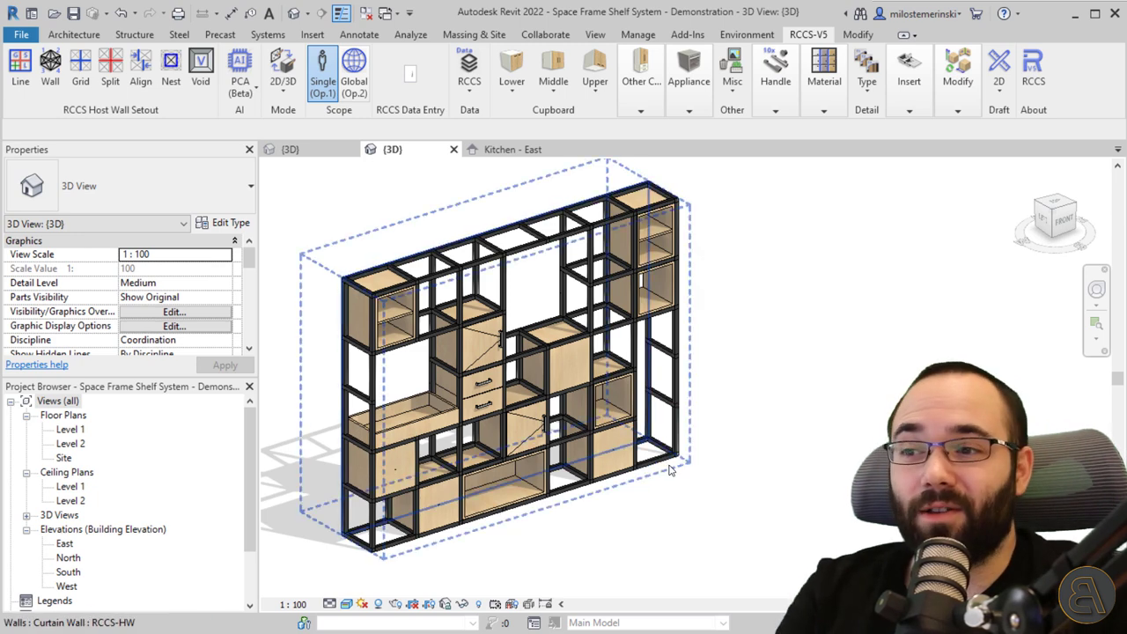
left_click(669, 482)
key("Escape")
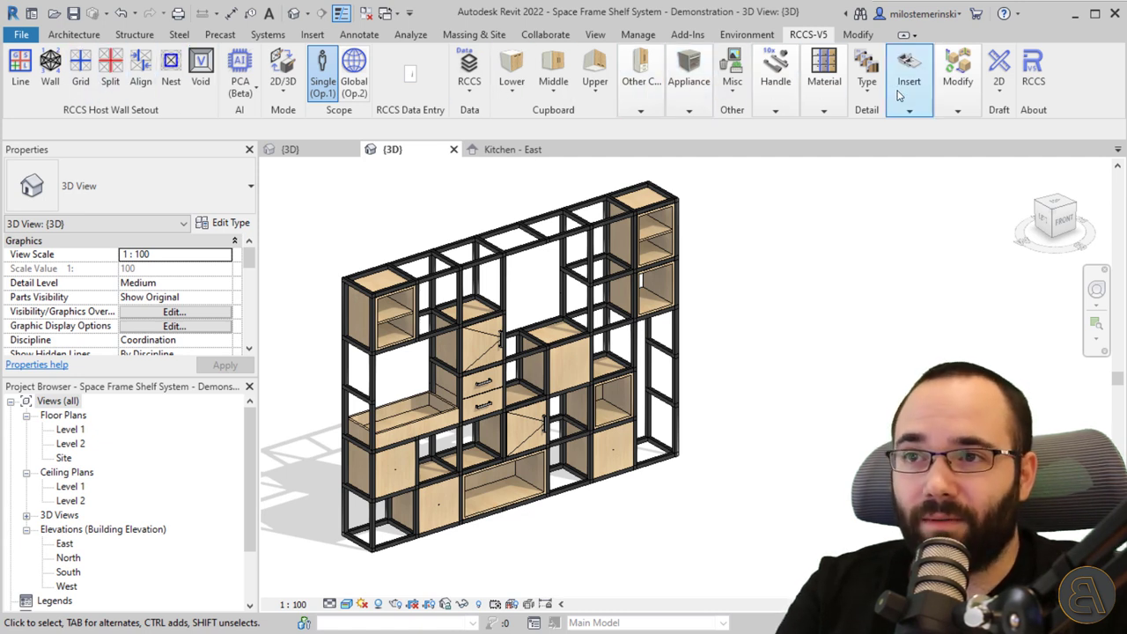
left_click(824, 88)
key("Escape")
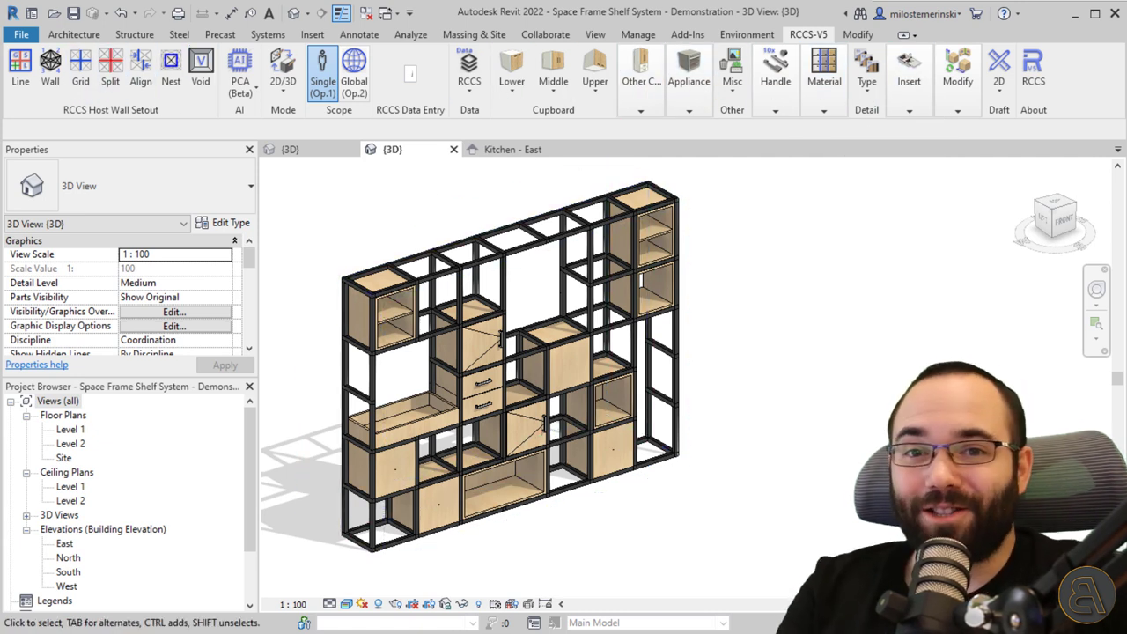